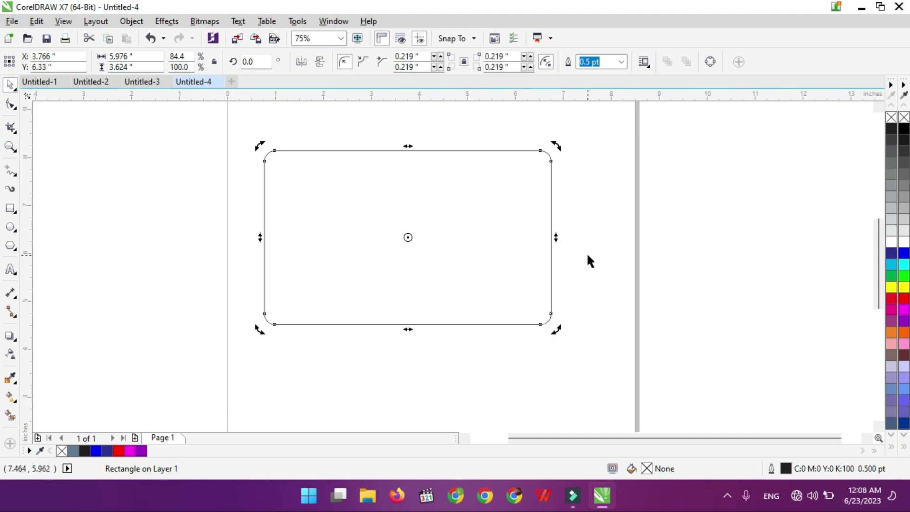
# Narrow the rounded rectangle symmetrically about its center to a width of about 5.62 inches
pyautogui.moveTo(554, 236); pyautogui.dragTo(541, 235)
pyautogui.click(265, 241)
pyautogui.scroll(1, 352, 235)
pyautogui.click(392, 229)
pyautogui.press('F4')
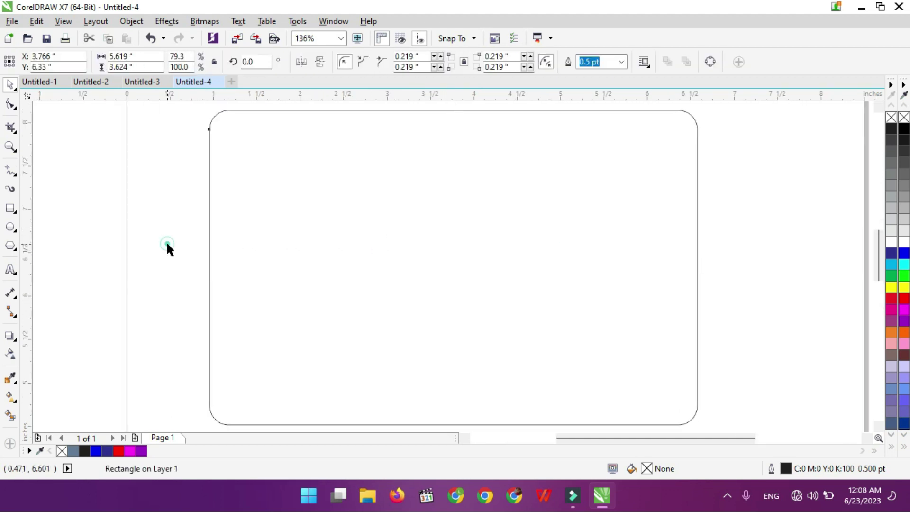
pyautogui.click(168, 243)
pyautogui.click(10, 171)
pyautogui.click(11, 208)
pyautogui.moveTo(352, 175); pyautogui.dragTo(564, 369)
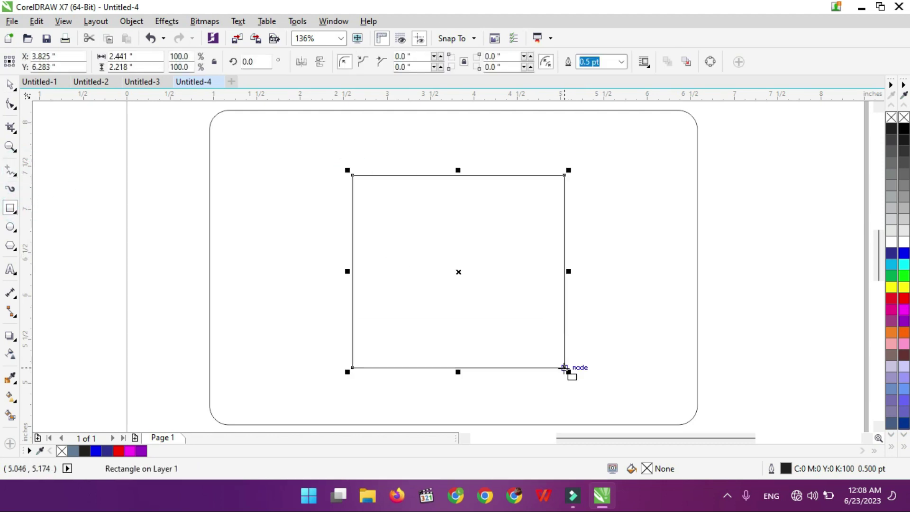
pyautogui.press('Delete')
# Draw a straight vertical line about 2.26 inches tall inside the rounded rectangle, left of its center
pyautogui.click(10, 171)
pyautogui.click(363, 175)
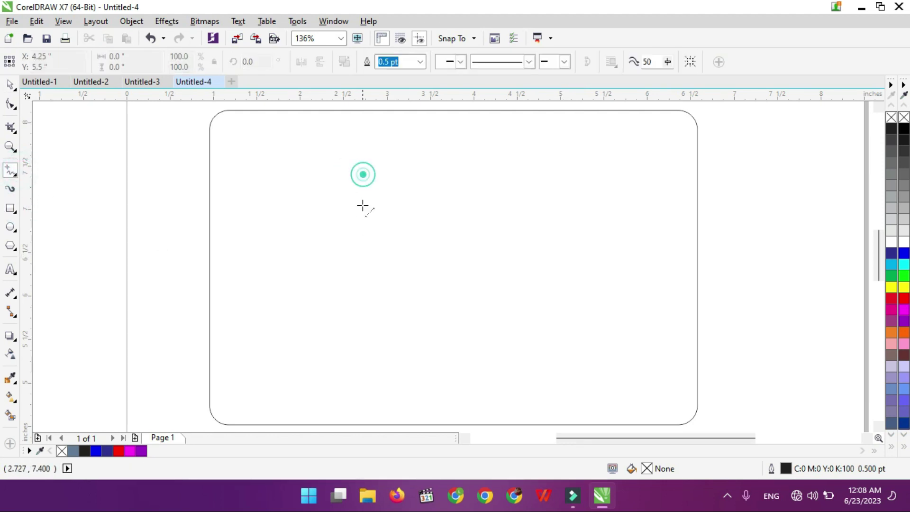
pyautogui.click(363, 369)
pyautogui.click(363, 371)
pyautogui.press('space')
pyautogui.doubleClick(362, 372)
pyautogui.press('space')
# Place two copies of the vertical line to its right at equal spacing and rotate the middle copy to 30 degrees
pyautogui.moveTo(365, 269); pyautogui.dragTo(442, 274)
pyautogui.click(519, 275)
pyautogui.click(442, 274)
pyautogui.moveTo(447, 169); pyautogui.dragTo(385, 161)
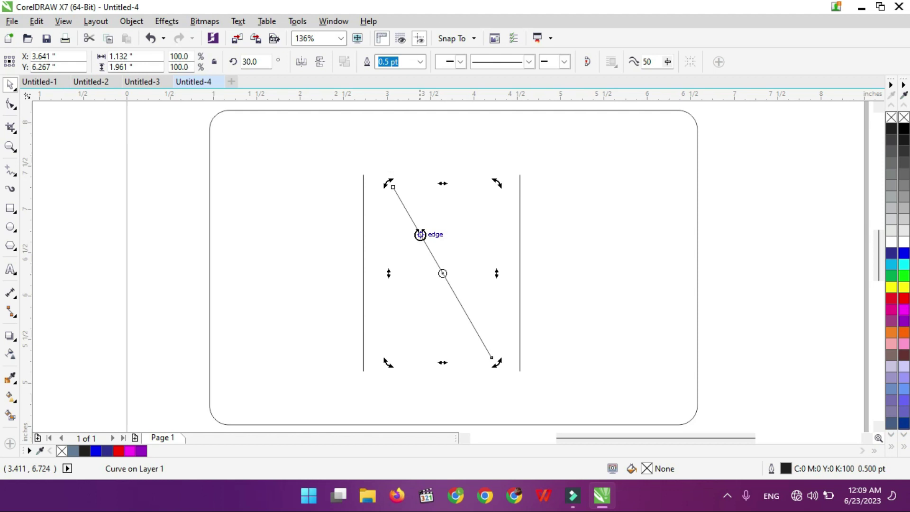
# Align the diagonal line with the left vertical line at their left and top edges so they share the upper end
pyautogui.keyDown('shift'); pyautogui.click(361, 238); pyautogui.keyUp('shift')
pyautogui.click(103, 136)
pyautogui.moveTo(103, 136); pyautogui.dragTo(501, 400)
pyautogui.press('r')
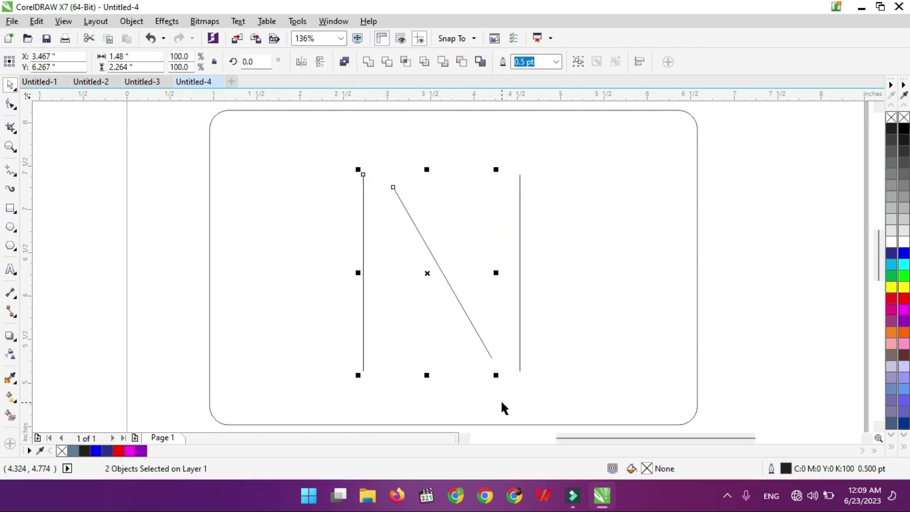
pyautogui.press('l')
pyautogui.click(128, 212)
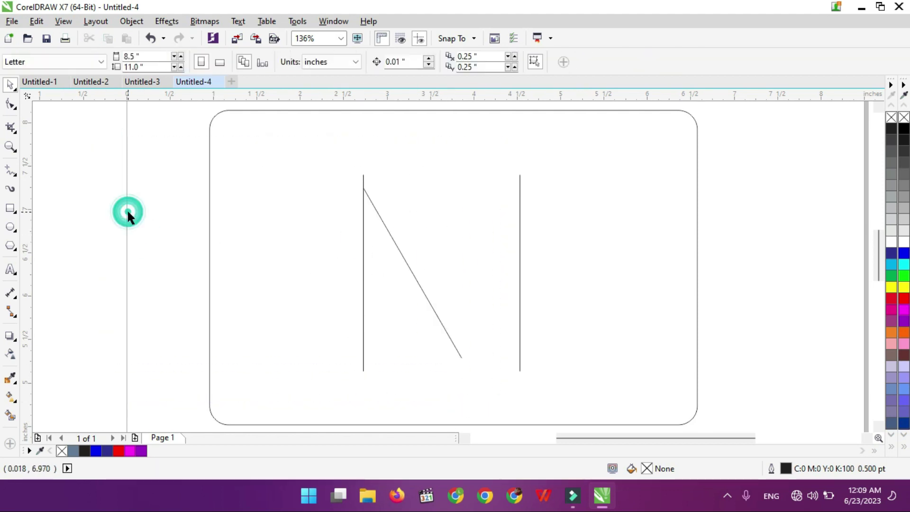
pyautogui.click(406, 258)
pyautogui.moveTo(63, 142); pyautogui.dragTo(464, 408)
pyautogui.press('t')
pyautogui.click(86, 225)
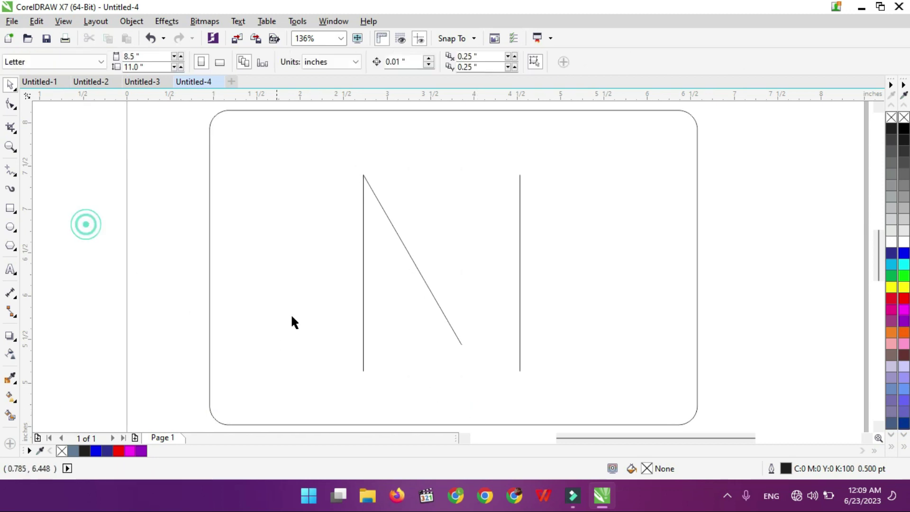
# Enlarge the diagonal line proportionally from its upper end until it spans roughly the height of the vertical lines
pyautogui.click(458, 335)
pyautogui.click(454, 335)
pyautogui.click(454, 331)
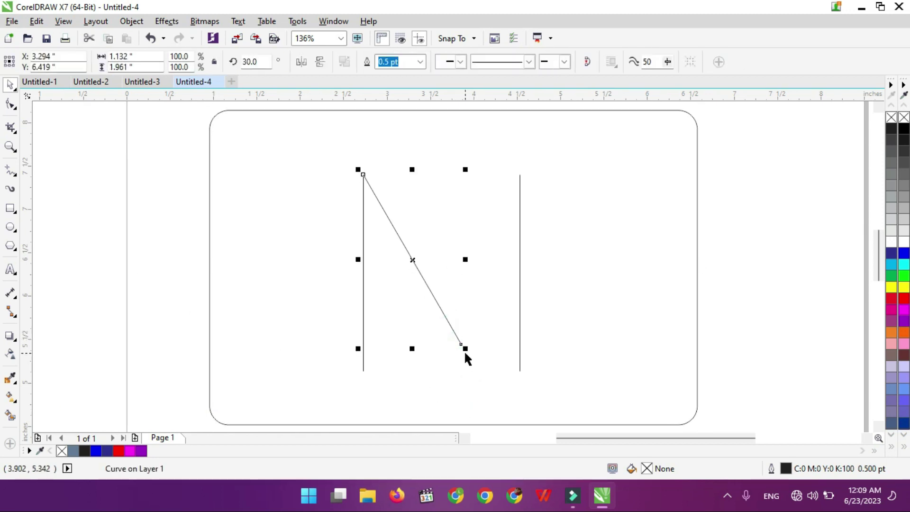
pyautogui.click(519, 370)
pyautogui.keyDown('shift'); pyautogui.click(476, 365); pyautogui.keyUp('shift')
pyautogui.click(99, 226)
# Align the right vertical line horizontally with the lower-right end of the diagonal line
pyautogui.click(520, 283)
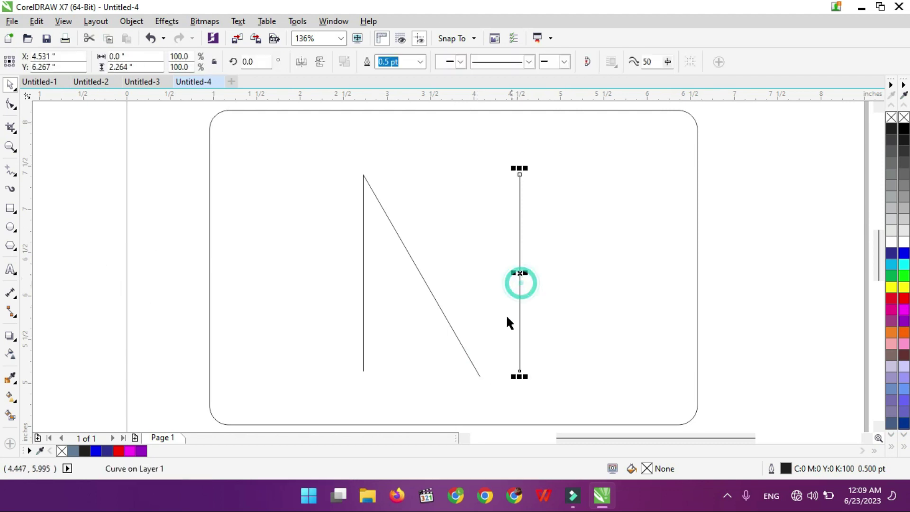
pyautogui.keyDown('shift'); pyautogui.click(477, 377); pyautogui.keyUp('shift')
pyautogui.press('l')
pyautogui.click(86, 317)
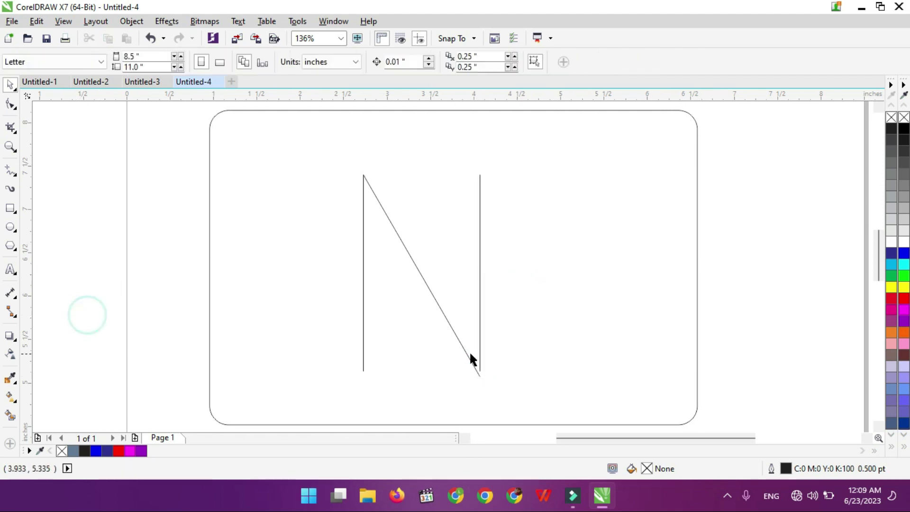
# Resize the diagonal line to about 1.31 by 2.26 inches so its lower end meets the foot of the right vertical line
pyautogui.scroll(3, 482, 386)
pyautogui.click(481, 389)
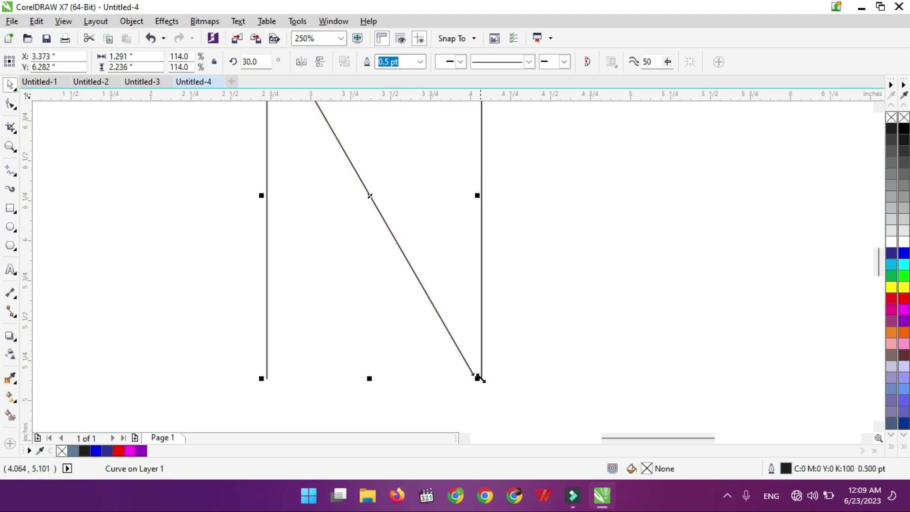
pyautogui.scroll(2, 481, 390)
pyautogui.click(481, 376)
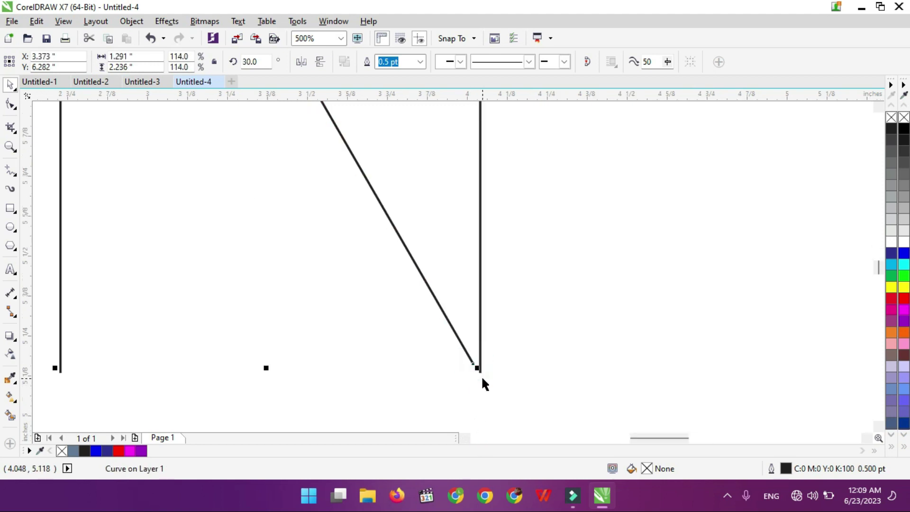
pyautogui.moveTo(481, 371); pyautogui.dragTo(485, 377)
pyautogui.scroll(-4, 496, 392)
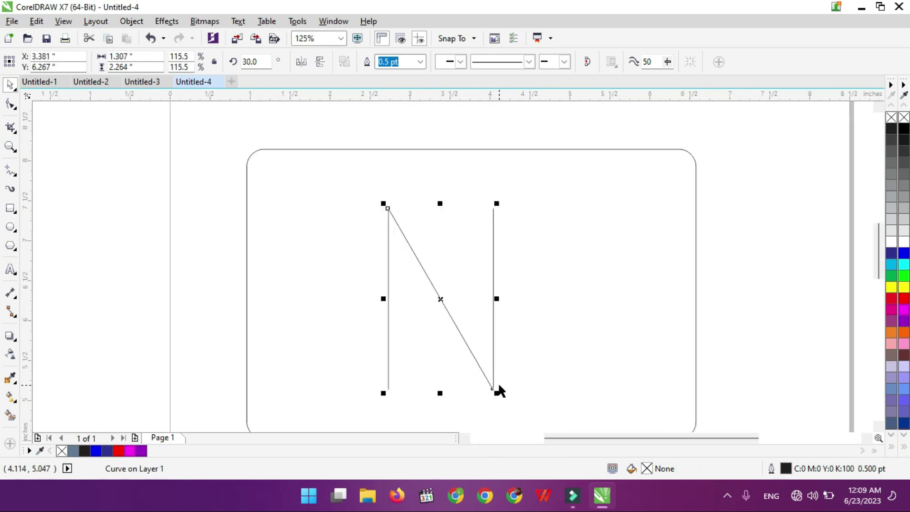
pyautogui.click(142, 263)
# Create a copy of the diagonal line rotated to 330 degrees so the two diagonals cross between the vertical lines
pyautogui.doubleClick(446, 308)
pyautogui.press('space')
pyautogui.click(442, 296)
pyautogui.moveTo(501, 208); pyautogui.dragTo(520, 294)
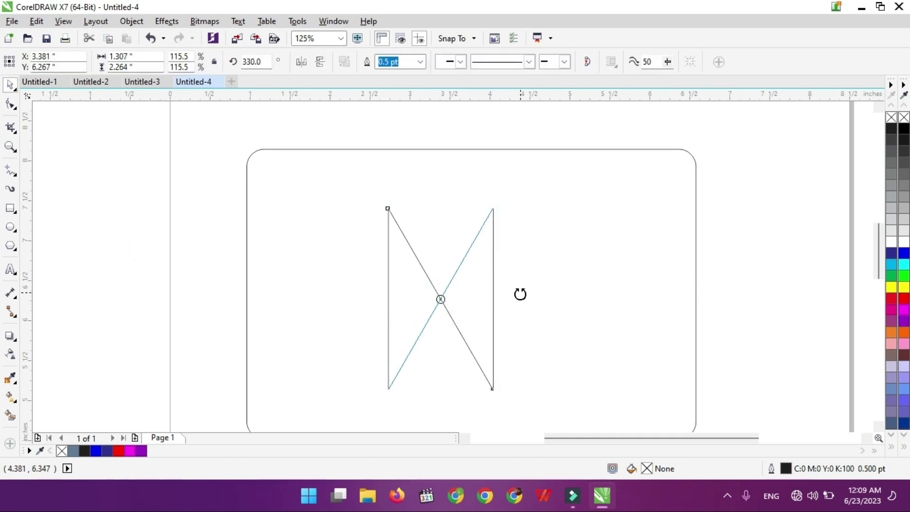
pyautogui.press('space')
pyautogui.press('space')
# Widen and group the four lines, sizing the group to about 2.12 by 2.49 inches
pyautogui.moveTo(202, 202); pyautogui.dragTo(571, 429)
pyautogui.moveTo(496, 285); pyautogui.dragTo(519, 288)
pyautogui.hotkey('ctrl', 'g')
pyautogui.moveTo(521, 191); pyautogui.dragTo(525, 186)
# Center the line group horizontally and vertically within the rounded rectangle
pyautogui.keyDown('shift'); pyautogui.click(607, 216); pyautogui.keyUp('shift')
pyautogui.press('c')
pyautogui.press('e')
pyautogui.click(142, 223)
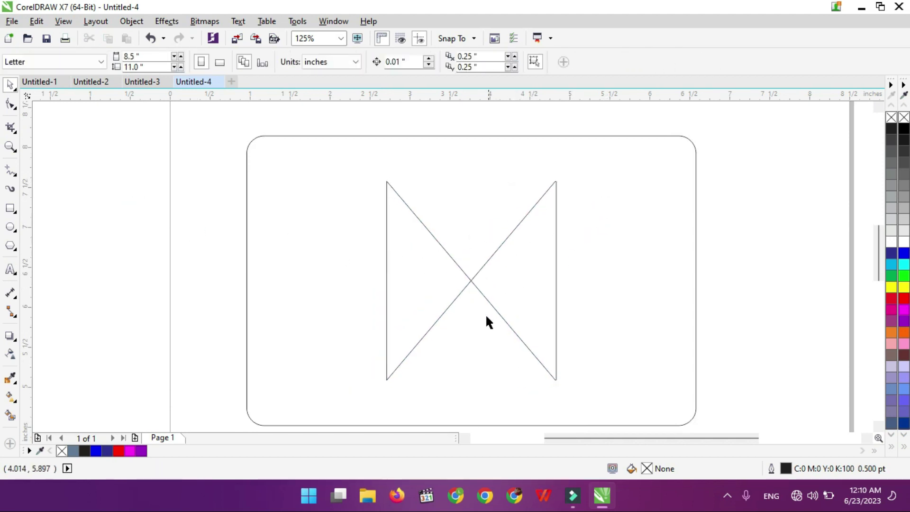
# Set the outline width of the line group to 0.9 pt
pyautogui.click(423, 228)
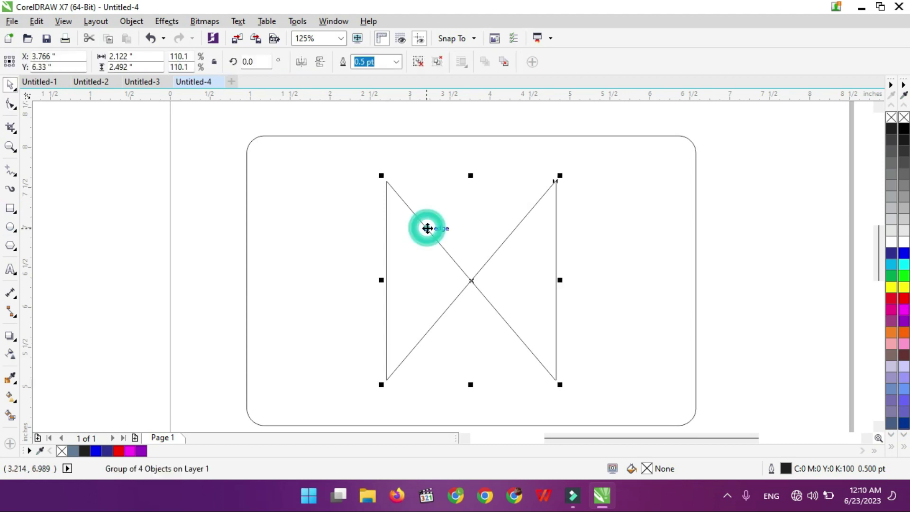
pyautogui.press('F12')
pyautogui.doubleClick(342, 159)
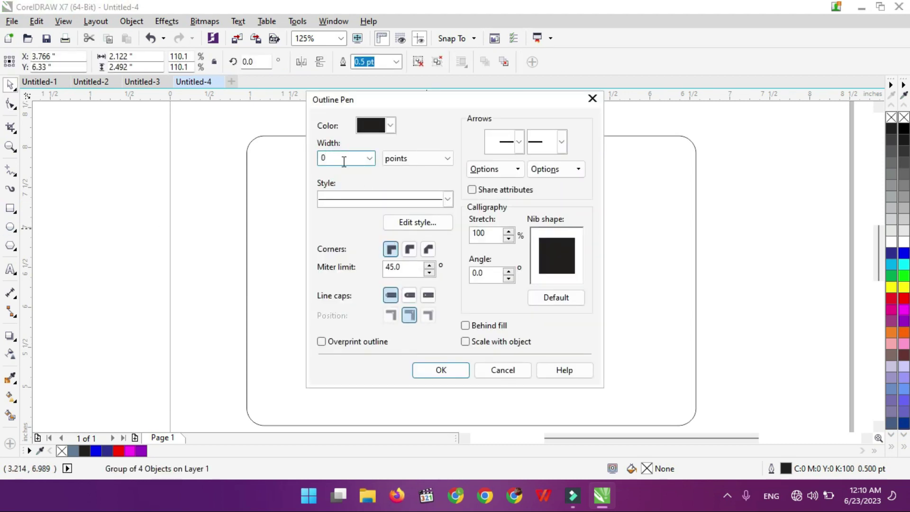
pyautogui.click(440, 370)
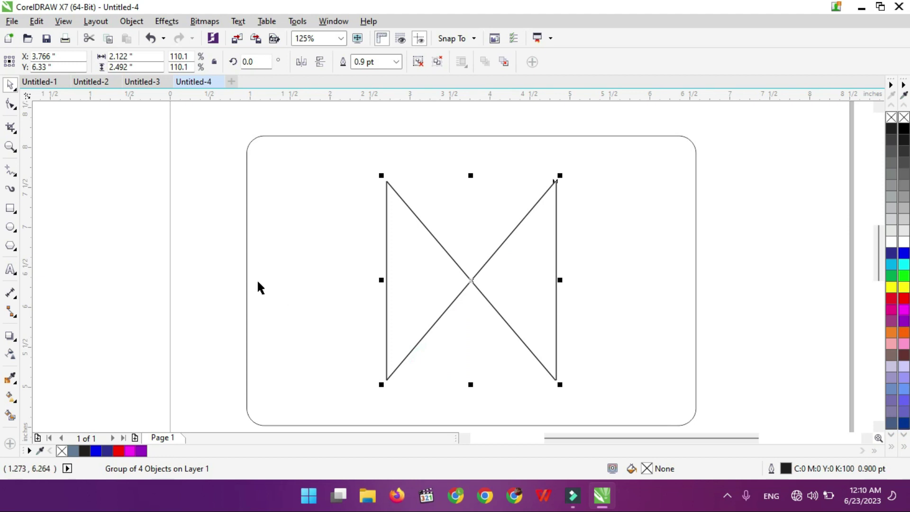
pyautogui.click(113, 244)
# Draw a circle about 0.067 inch wide on the line group's upper-left corner, filled cyan with no outline
pyautogui.scroll(4, 378, 178)
pyautogui.click(389, 213)
pyautogui.press('F7')
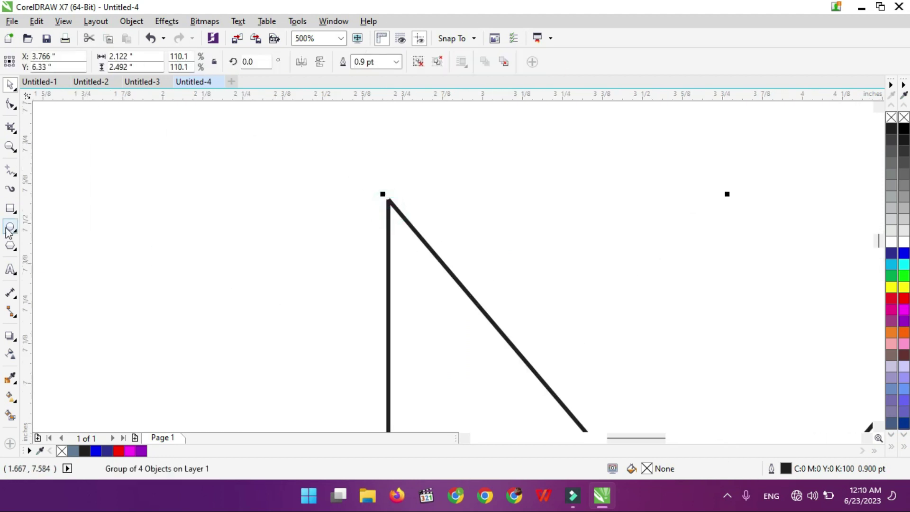
pyautogui.scroll(2, 389, 213)
pyautogui.moveTo(372, 169)
pyautogui.mouseDown()
pyautogui.moveTo(417, 221)
pyautogui.moveTo(463, 211)
pyautogui.moveTo(441, 195)
pyautogui.moveTo(445, 204)
pyautogui.mouseUp()
pyautogui.click(904, 264)
pyautogui.rightClick(903, 117)
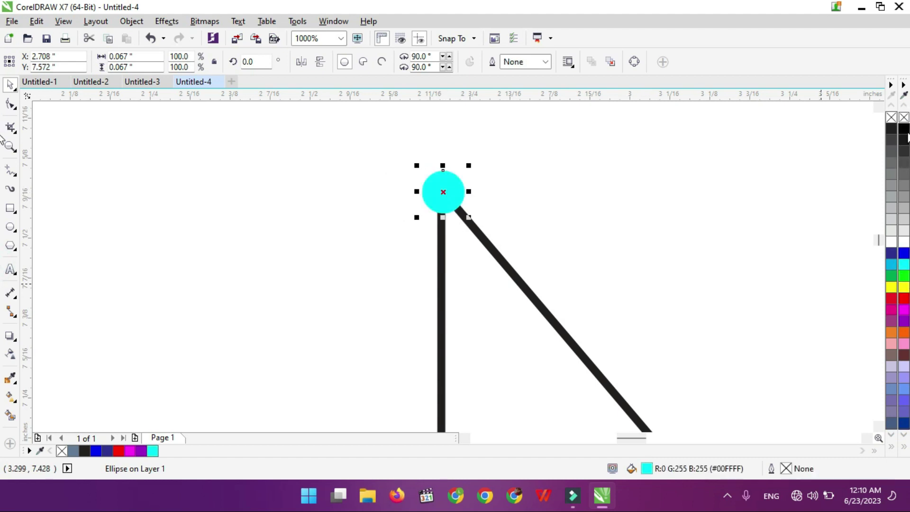
# Fill the corner circle with blue and gradually mix in cyan to reach R:0 G:161 B:255 (#00A1FF)
pyautogui.click(903, 254)
pyautogui.keyDown('ctrl'); pyautogui.click(903, 265); pyautogui.keyUp('ctrl')
pyautogui.keyDown('ctrl'); pyautogui.click(903, 265); pyautogui.keyUp('ctrl')
pyautogui.keyDown('ctrl'); pyautogui.click(904, 265); pyautogui.keyUp('ctrl')
pyautogui.keyDown('ctrl'); pyautogui.click(904, 265); pyautogui.keyUp('ctrl')
pyautogui.keyDown('ctrl'); pyautogui.click(904, 265); pyautogui.keyUp('ctrl')
pyautogui.keyDown('ctrl'); pyautogui.click(904, 264); pyautogui.keyUp('ctrl')
pyautogui.keyDown('ctrl'); pyautogui.click(904, 265); pyautogui.keyUp('ctrl')
pyautogui.keyDown('ctrl'); pyautogui.click(904, 264); pyautogui.keyUp('ctrl')
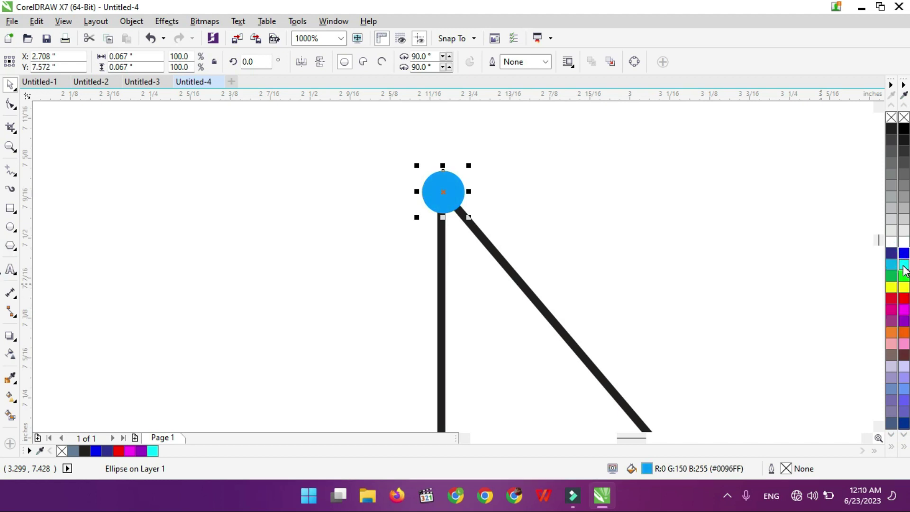
# Enlarge the blue corner circle about its center to about 0.152 inch wide
pyautogui.scroll(-3, 447, 284)
pyautogui.scroll(2, 359, 156)
pyautogui.moveTo(372, 152); pyautogui.dragTo(388, 148)
pyautogui.scroll(-1, 379, 166)
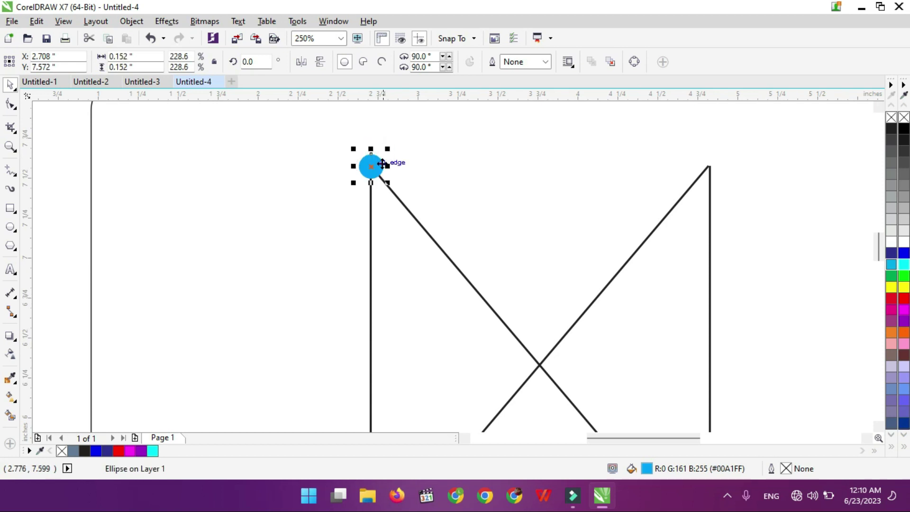
# Place a copy of the blue circle on the line group's upper-right corner
pyautogui.moveTo(706, 170); pyautogui.dragTo(710, 167)
pyautogui.rightClick(710, 167)
pyautogui.scroll(-2, 713, 234)
pyautogui.scroll(2, 713, 233)
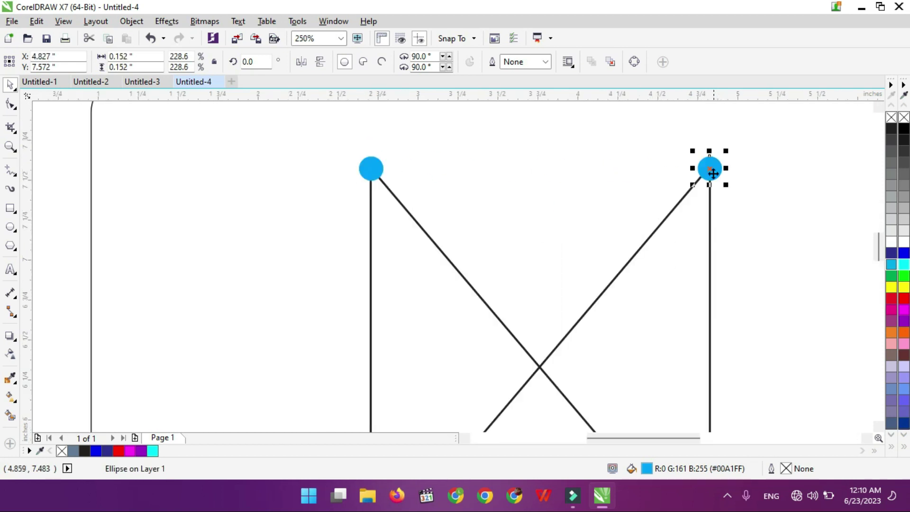
pyautogui.press('Escape')
# Copy both upper blue circles straight down onto the two lower corners of the line group
pyautogui.scroll(-2, 718, 360)
pyautogui.scroll(-2, 718, 381)
pyautogui.press('F4')
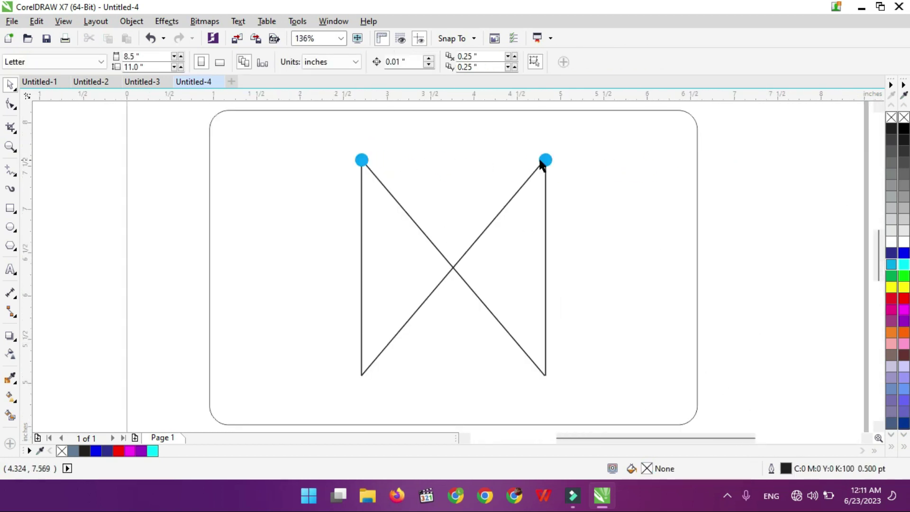
pyautogui.click(545, 159)
pyautogui.keyDown('shift'); pyautogui.click(375, 161); pyautogui.keyUp('shift')
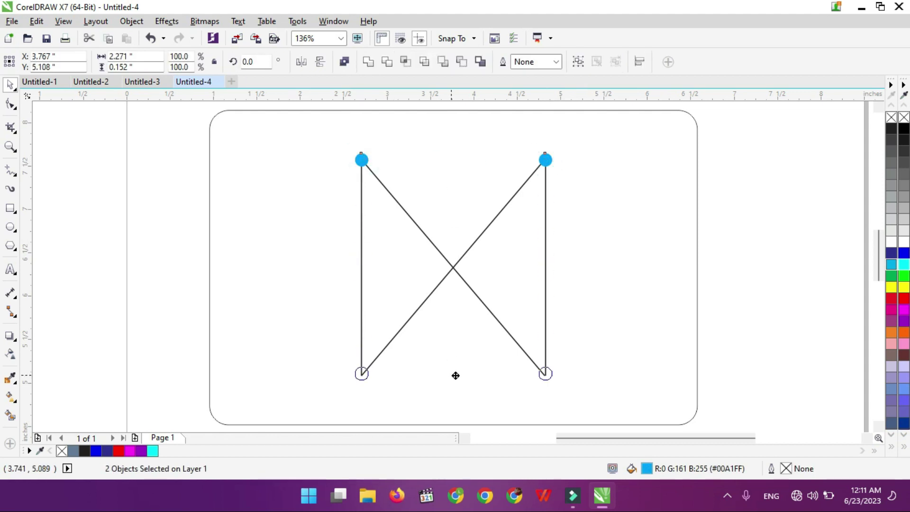
pyautogui.press('Escape')
pyautogui.press('i')
# Draw a straight horizontal line about 2.23 inches long just below the line group
pyautogui.click(10, 169)
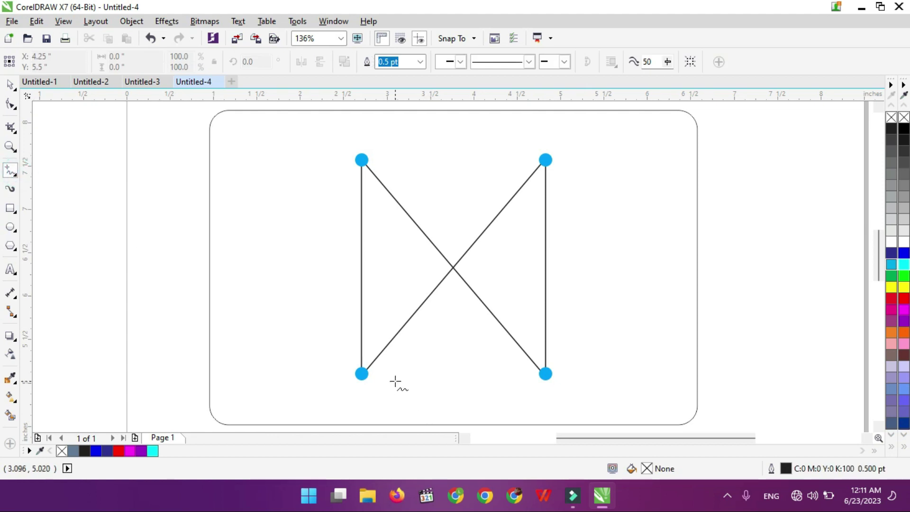
pyautogui.click(377, 390)
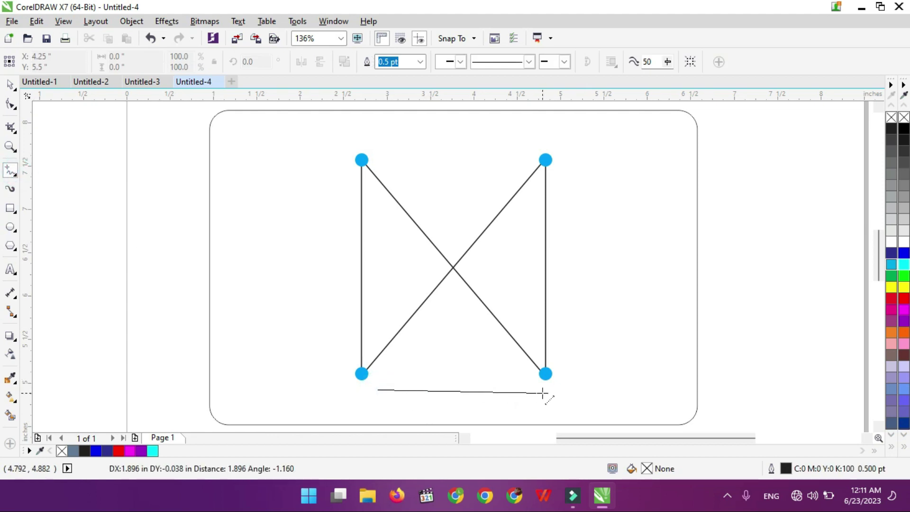
pyautogui.click(574, 390)
pyautogui.scroll(-1, 572, 355)
pyautogui.click(571, 357)
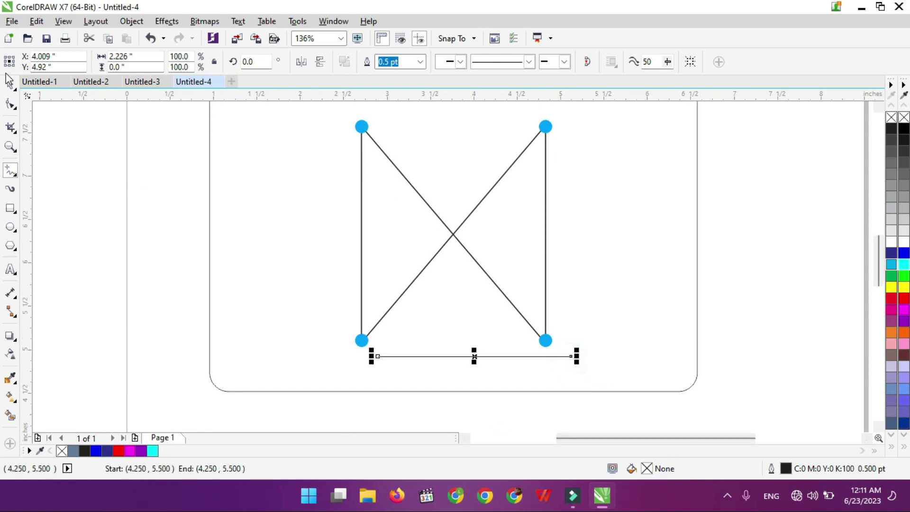
# Convert the horizontal line to a curve and bend it into a smooth wave with one crest and one trough
pyautogui.click(11, 104)
pyautogui.click(188, 62)
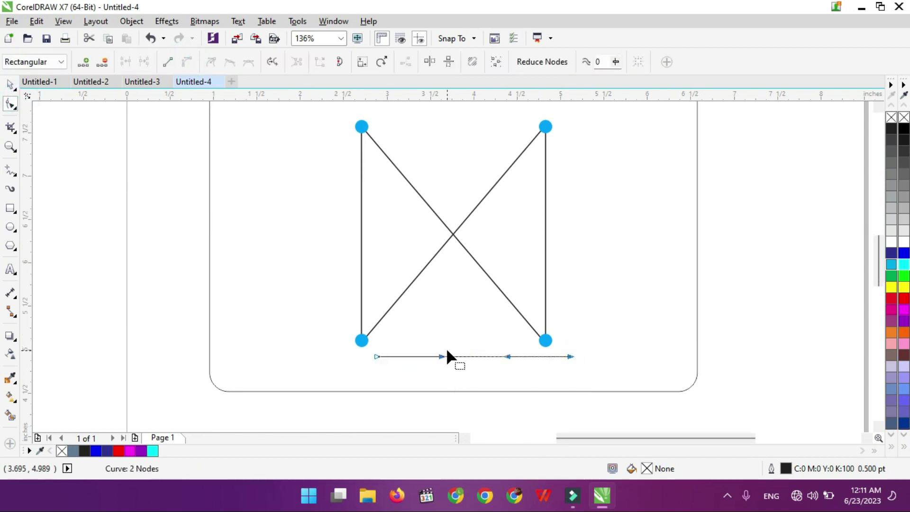
pyautogui.moveTo(442, 355); pyautogui.dragTo(441, 325)
pyautogui.moveTo(507, 356); pyautogui.dragTo(476, 394)
pyautogui.moveTo(442, 323)
pyautogui.mouseDown()
pyautogui.moveTo(478, 306)
pyautogui.moveTo(454, 316)
pyautogui.mouseUp()
pyautogui.moveTo(376, 357); pyautogui.dragTo(376, 373)
pyautogui.moveTo(450, 337); pyautogui.dragTo(444, 302)
pyautogui.moveTo(476, 394); pyautogui.dragTo(476, 417)
pyautogui.moveTo(444, 299); pyautogui.dragTo(457, 302)
pyautogui.press('space')
# Scale down the wavy line and position it between and just below the two lower blue circles
pyautogui.moveTo(573, 367); pyautogui.dragTo(559, 343)
pyautogui.moveTo(479, 367); pyautogui.dragTo(465, 371)
pyautogui.moveTo(549, 381); pyautogui.dragTo(531, 392)
pyautogui.moveTo(462, 367); pyautogui.dragTo(458, 354)
# Place small copies of the blue circle, about 0.072 inch wide, on both ends of the wavy line
pyautogui.scroll(4, 404, 351)
pyautogui.click(240, 309)
pyautogui.moveTo(239, 308); pyautogui.dragTo(356, 374)
pyautogui.moveTo(390, 346); pyautogui.dragTo(377, 375)
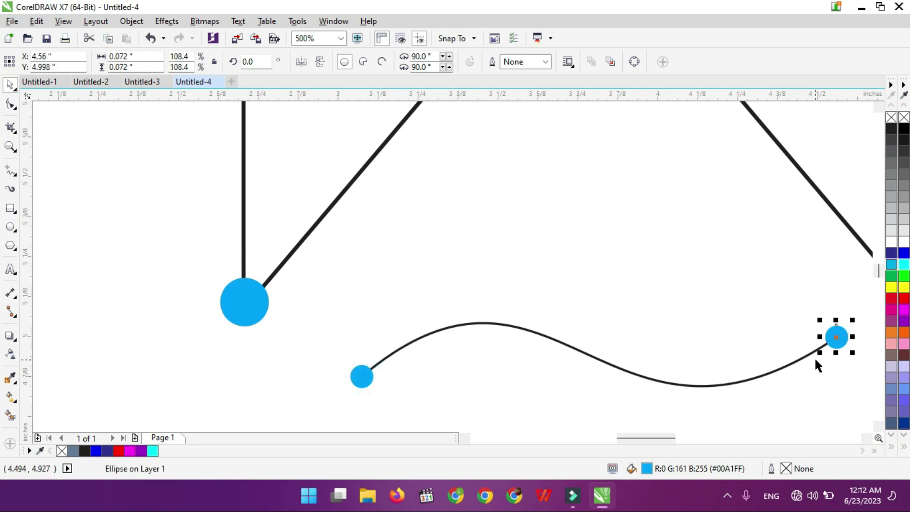
pyautogui.scroll(-2, 763, 390)
pyautogui.click(760, 378)
# Group the wavy line together with its two small end circles
pyautogui.scroll(-2, 759, 421)
pyautogui.click(661, 421)
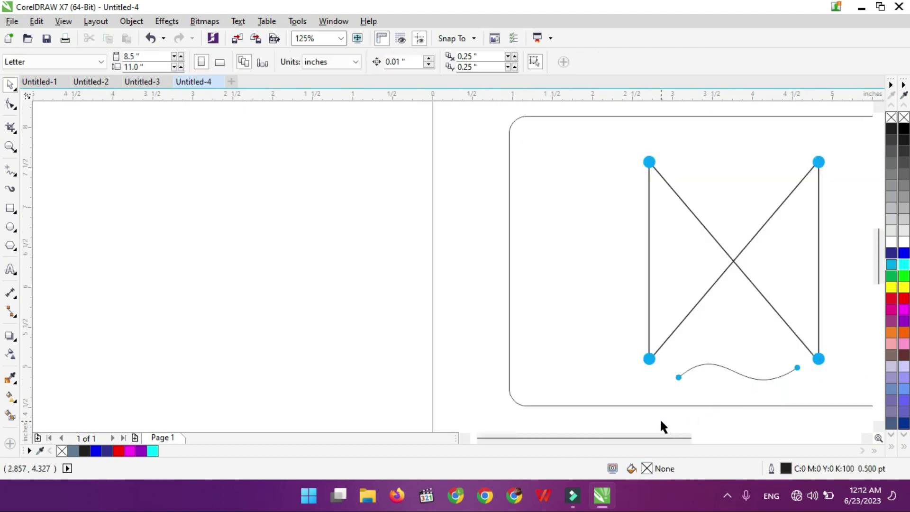
pyautogui.moveTo(660, 420); pyautogui.dragTo(807, 355)
pyautogui.hotkey('ctrl', 'g')
pyautogui.click(391, 329)
# Group all the artwork inside the rounded rectangle and center the group vertically within that rectangle
pyautogui.scroll(-1, 391, 329)
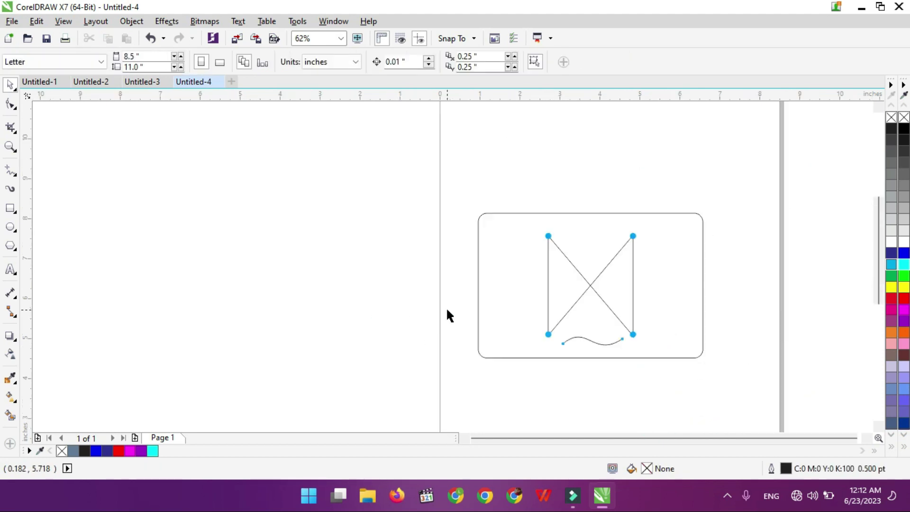
pyautogui.moveTo(385, 183); pyautogui.dragTo(652, 362)
pyautogui.hotkey('ctrl', 'g')
pyautogui.keyDown('shift'); pyautogui.click(652, 340); pyautogui.keyUp('shift')
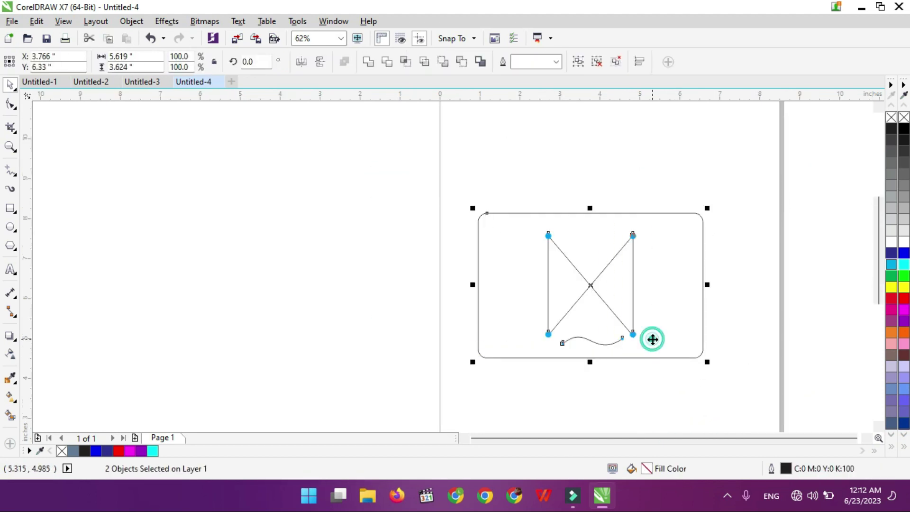
pyautogui.press('e')
pyautogui.click(298, 301)
# Shrink the grouped design slightly about its center, keeping it in the middle of the rounded rectangle
pyautogui.click(612, 293)
pyautogui.click(615, 315)
pyautogui.moveTo(636, 346); pyautogui.dragTo(630, 338)
pyautogui.keyDown('shift'); pyautogui.click(681, 282); pyautogui.keyUp('shift')
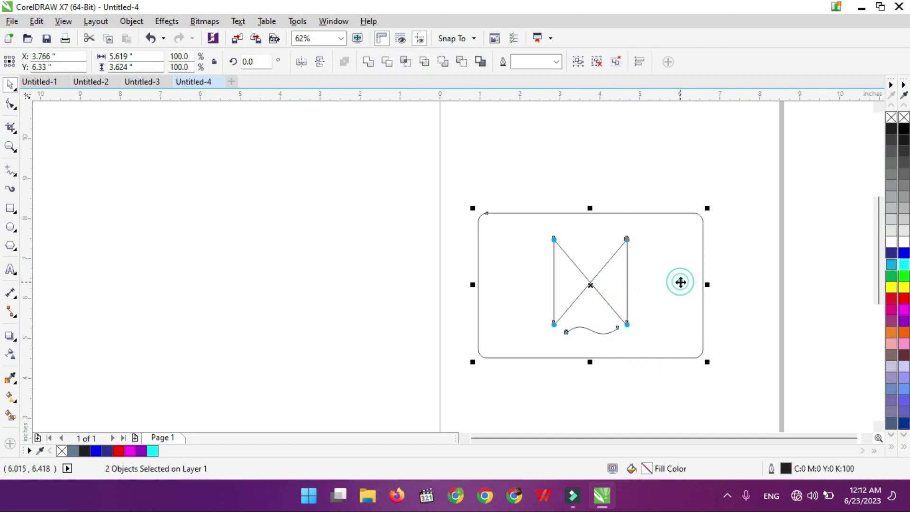
pyautogui.click(362, 284)
# Set the outline width of the crossing-line figure inside the rounded rectangle to 1.5 points
pyautogui.scroll(1, 578, 294)
pyautogui.click(608, 280)
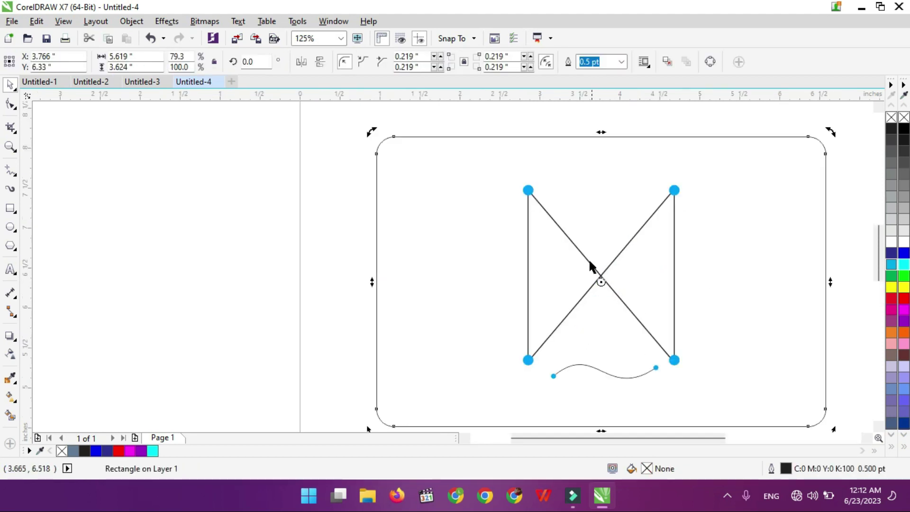
pyautogui.click(597, 279)
pyautogui.click(295, 242)
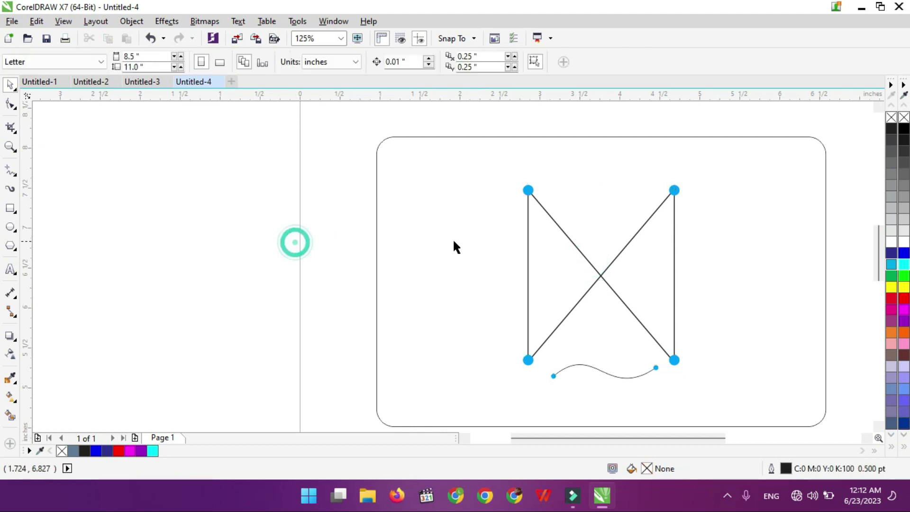
pyautogui.click(527, 245)
pyautogui.press('F12')
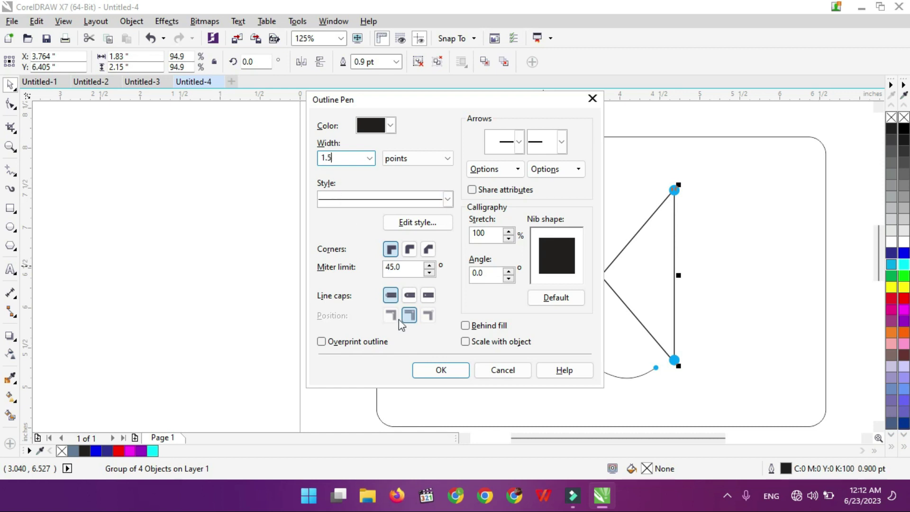
pyautogui.click(423, 370)
pyautogui.click(271, 303)
# Thicken the outline of the wavy line below the crossing diagonals
pyautogui.click(601, 372)
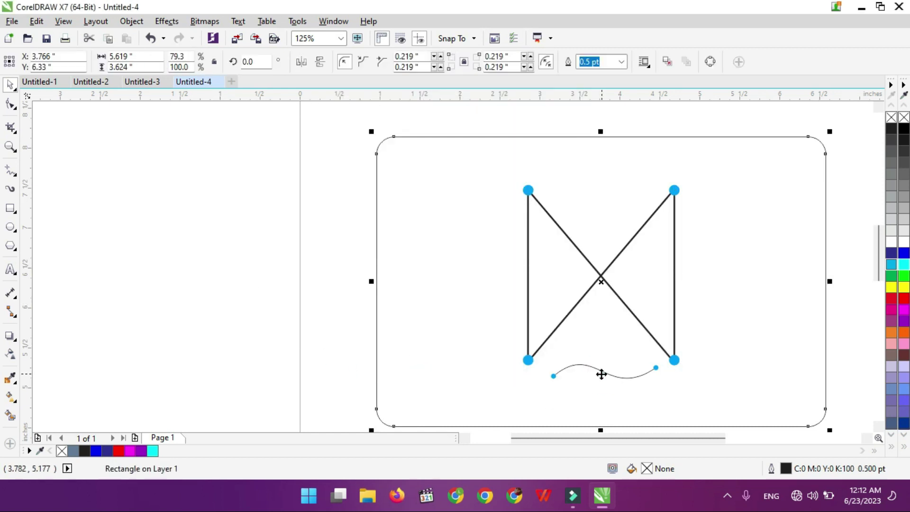
pyautogui.click(589, 365)
pyautogui.click(488, 372)
pyautogui.click(618, 379)
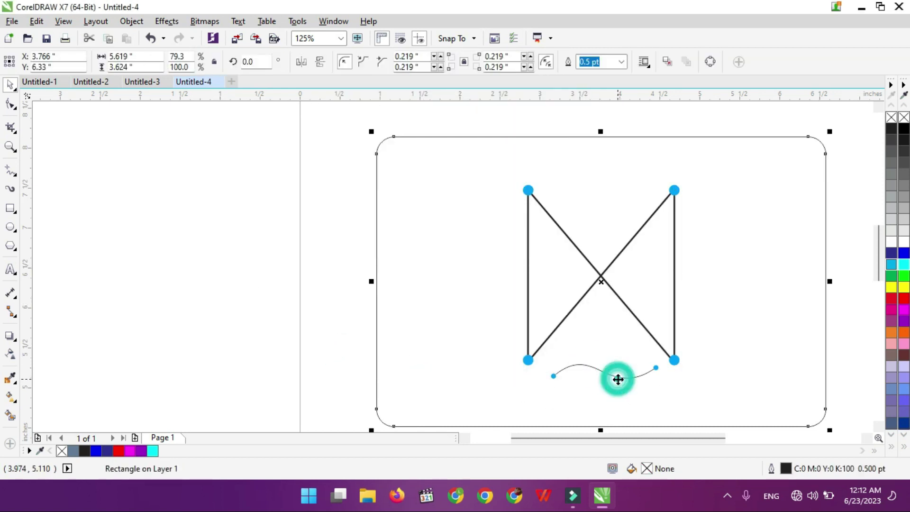
pyautogui.click(574, 364)
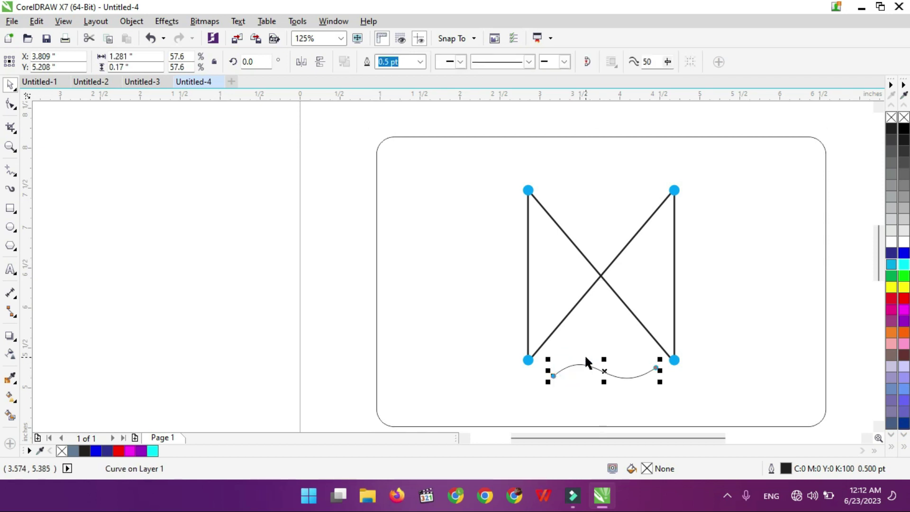
pyautogui.press('F12')
pyautogui.click(324, 161)
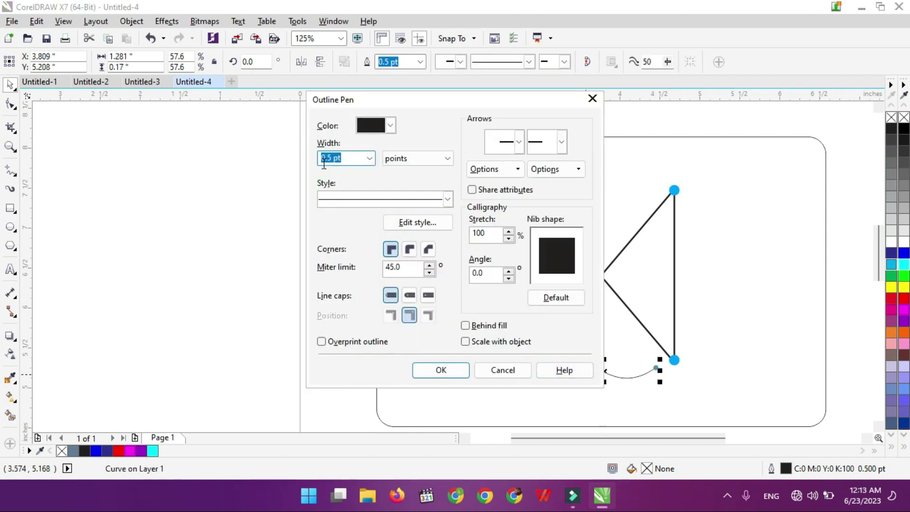
pyautogui.click(434, 369)
pyautogui.click(290, 226)
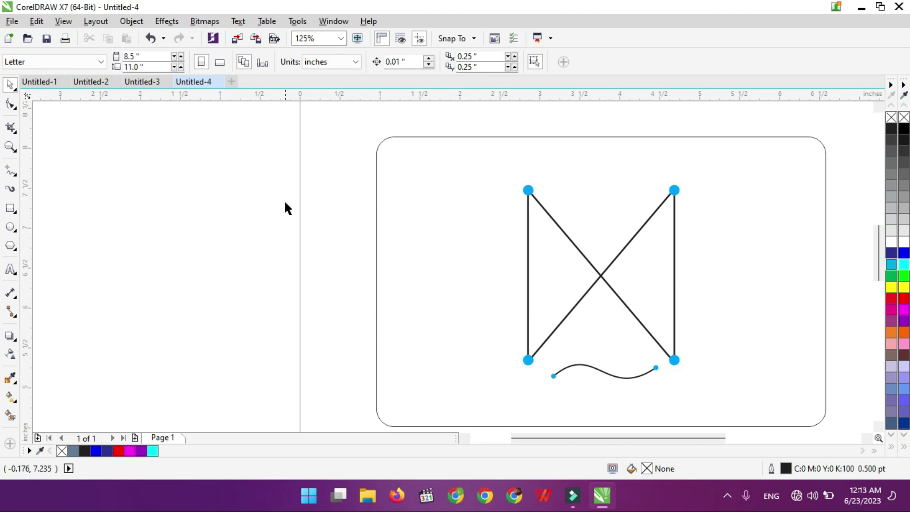
# Group all the artwork inside the rounded rectangle and nudge the group slightly upward
pyautogui.moveTo(725, 429); pyautogui.dragTo(714, 436)
pyautogui.hotkey('ctrl', 'g')
pyautogui.press('Up')
pyautogui.press('Up')
pyautogui.press('Up')
pyautogui.press('Up')
pyautogui.press('Up')
pyautogui.press('Up')
pyautogui.press('Up')
pyautogui.press('Up')
pyautogui.press('Up')
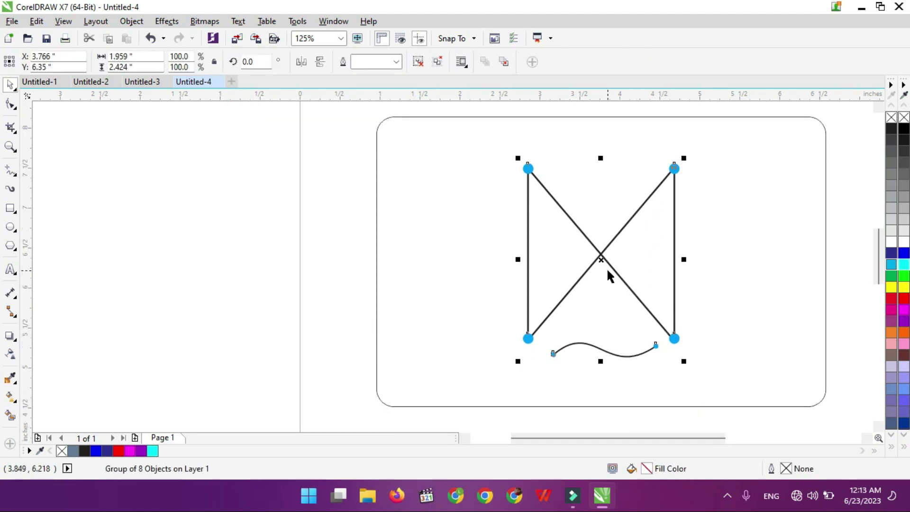
pyautogui.click(349, 272)
# Draw a rectangle about 1 inch square below the rounded rectangle, convert it to curves, and narrow its upper edge into a trapezoid
pyautogui.scroll(-1, 364, 342)
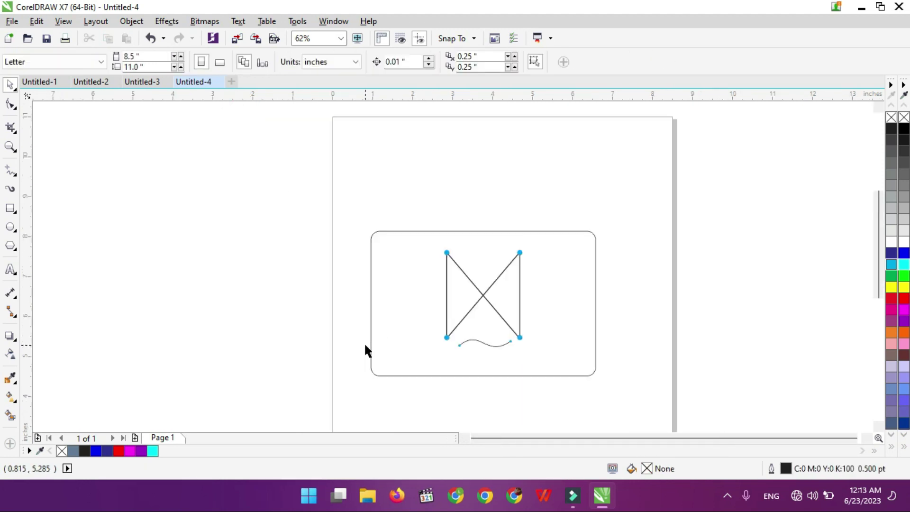
pyautogui.scroll(1, 570, 388)
pyautogui.click(10, 209)
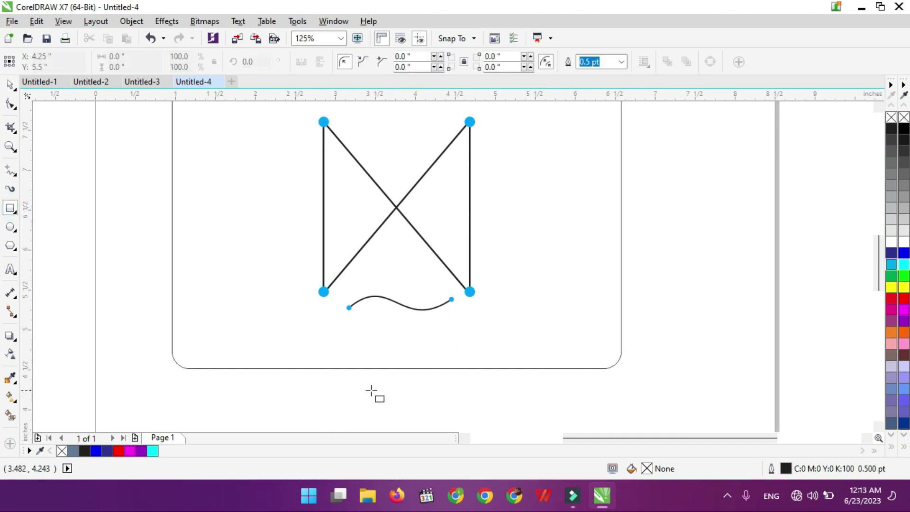
pyautogui.moveTo(351, 387)
pyautogui.mouseDown()
pyautogui.moveTo(433, 406)
pyautogui.moveTo(434, 397)
pyautogui.mouseUp()
pyautogui.hotkey('ctrl', 'q')
pyautogui.press('F10')
pyautogui.moveTo(351, 314); pyautogui.dragTo(368, 314)
pyautogui.moveTo(433, 314); pyautogui.dragTo(415, 314)
pyautogui.press('space')
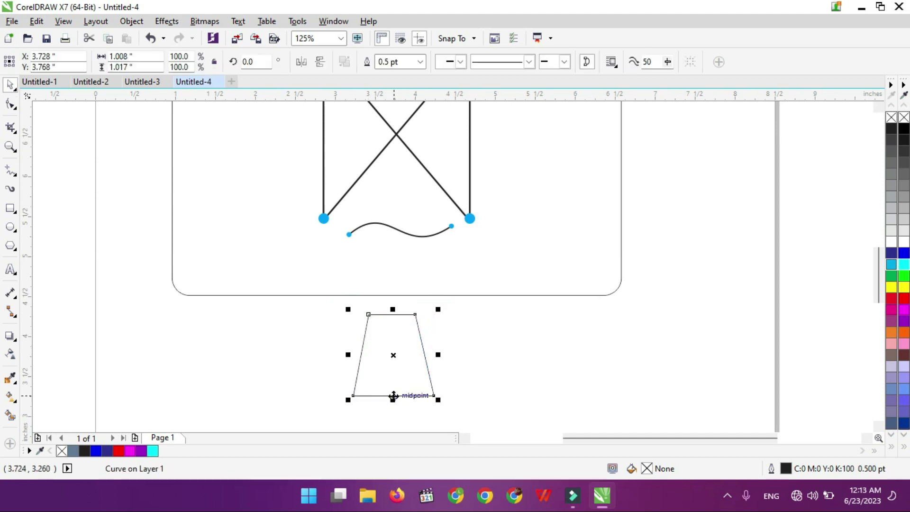
# Shorten the trapezoid to about 0.89 inch tall
pyautogui.moveTo(393, 398); pyautogui.dragTo(393, 387)
pyautogui.press('Escape')
pyautogui.scroll(1, 364, 386)
pyautogui.click(375, 372)
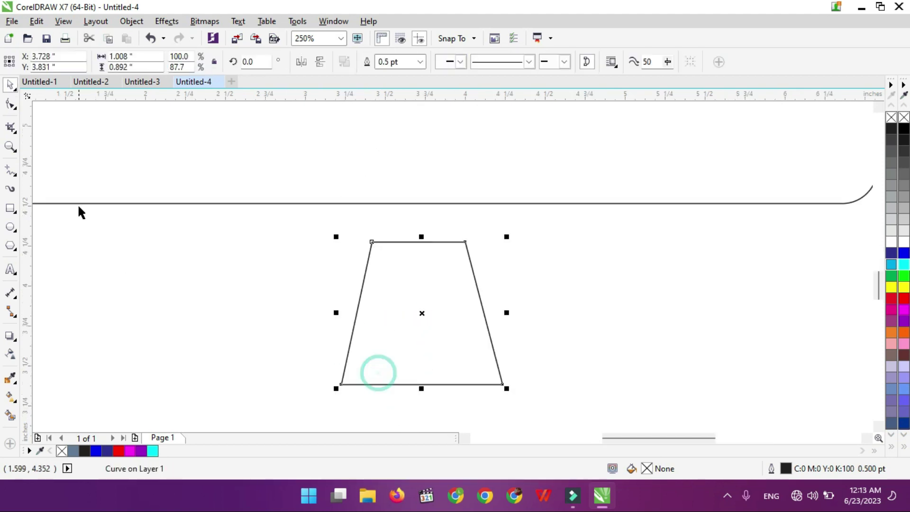
# Draw a bar about 1.03 by 0.16 inch across the trapezoid's base and fully round its ends
pyautogui.click(12, 209)
pyautogui.moveTo(337, 359); pyautogui.dragTo(505, 382)
pyautogui.scroll(1, 497, 379)
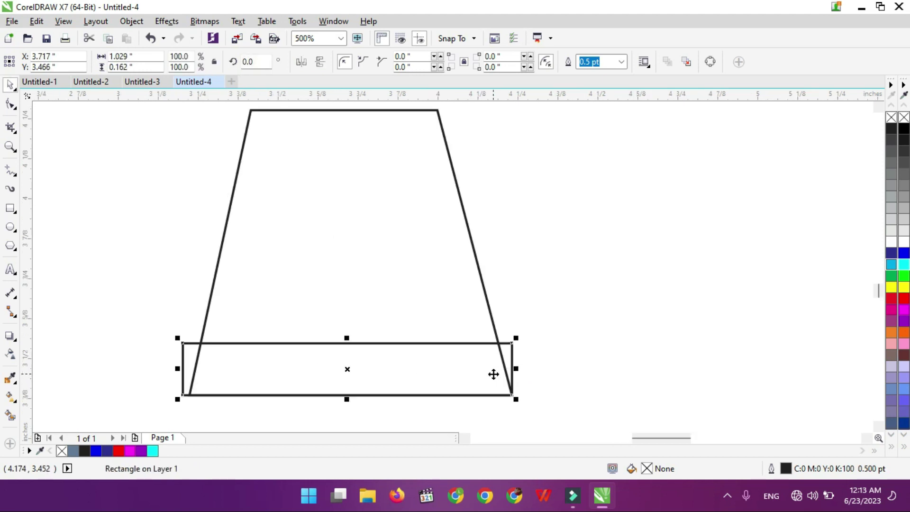
pyautogui.click(8, 104)
pyautogui.moveTo(183, 344); pyautogui.dragTo(247, 342)
pyautogui.press('space')
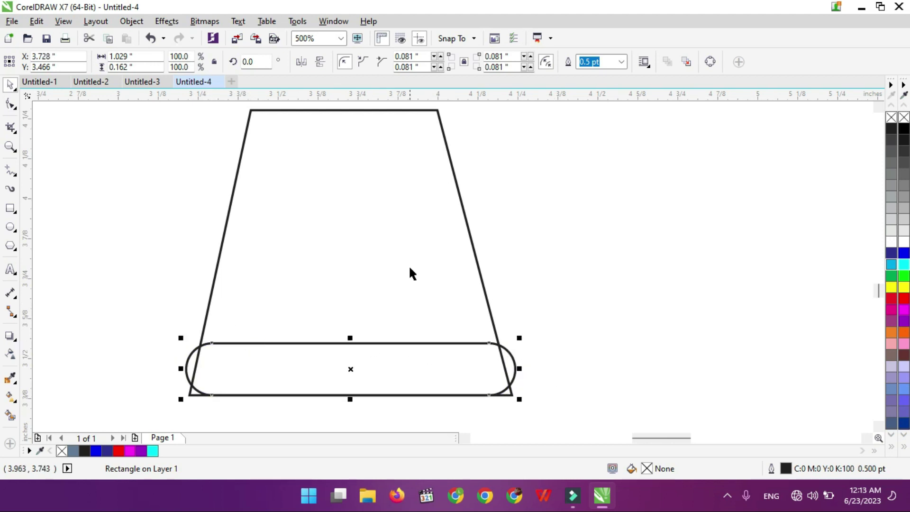
pyautogui.keyDown('shift'); pyautogui.click(377, 111); pyautogui.keyUp('shift')
pyautogui.click(371, 61)
pyautogui.hotkey('ctrl', 'z')
pyautogui.click(150, 368)
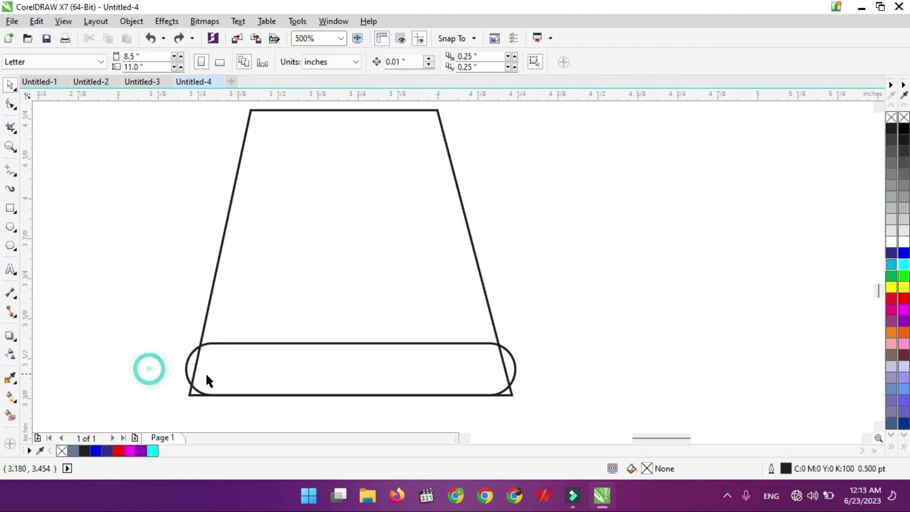
# Nudge the rounded bar down six increments and weld it to the trapezoid
pyautogui.click(241, 375)
pyautogui.press('Down')
pyautogui.press('Down')
pyautogui.press('Down')
pyautogui.press('Down')
pyautogui.press('Down')
pyautogui.press('Down')
pyautogui.keyDown('shift'); pyautogui.click(367, 111); pyautogui.keyUp('shift')
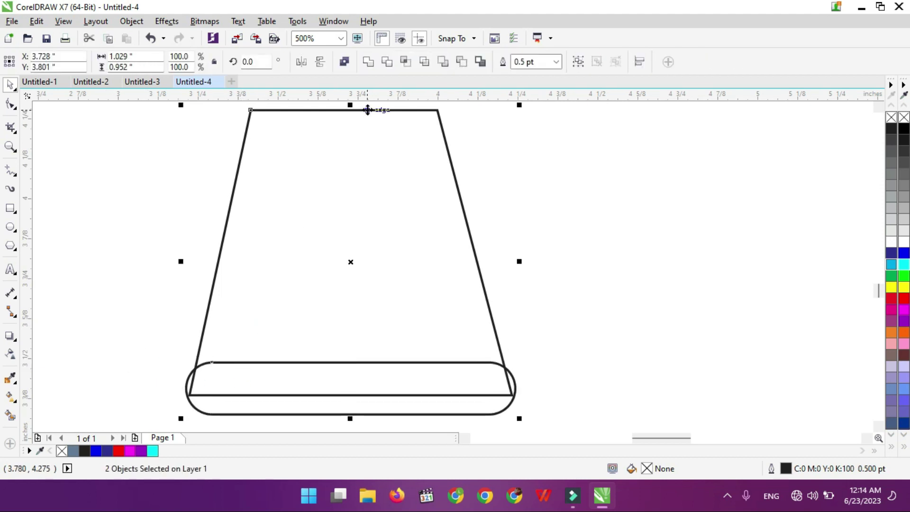
pyautogui.click(373, 62)
pyautogui.click(603, 380)
# Shorten the welded stand shape to about 0.83 inch tall about its center
pyautogui.scroll(-1, 395, 363)
pyautogui.click(386, 314)
pyautogui.moveTo(374, 230); pyautogui.dragTo(376, 241)
pyautogui.scroll(-1, 380, 287)
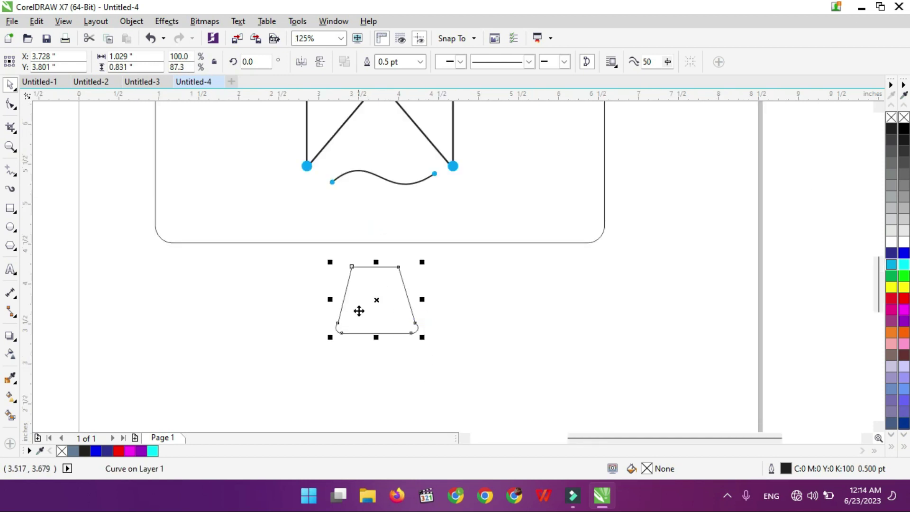
# Give the stand shape a 2-point cyan outline
pyautogui.press('F12')
pyautogui.doubleClick(353, 154)
pyautogui.write('2')
pyautogui.press('Return')
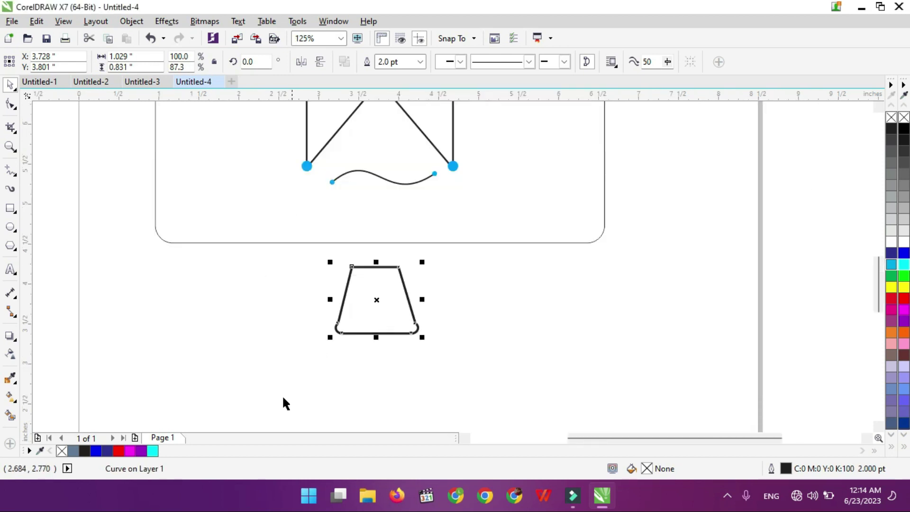
pyautogui.rightClick(152, 450)
# Give the large rounded rectangle a 2-point cyan outline
pyautogui.click(252, 242)
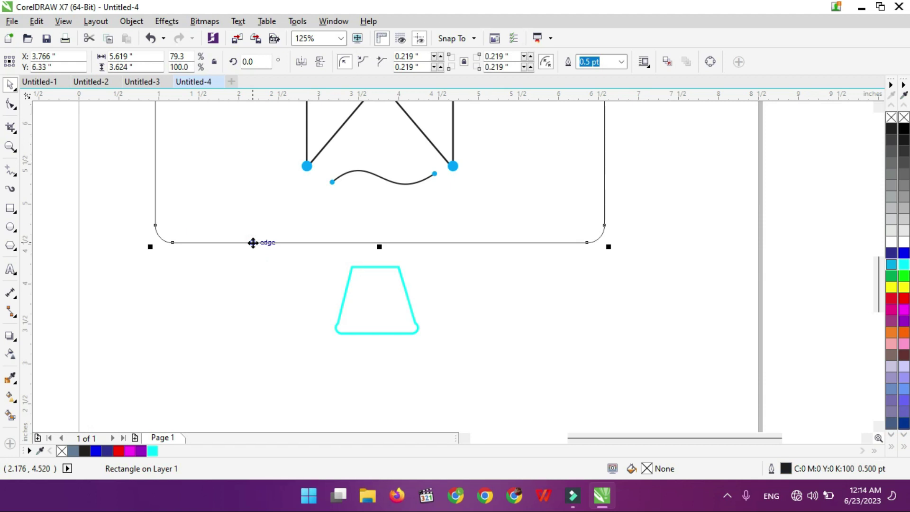
pyautogui.press('F12')
pyautogui.doubleClick(337, 157)
pyautogui.write('2')
pyautogui.press('Return')
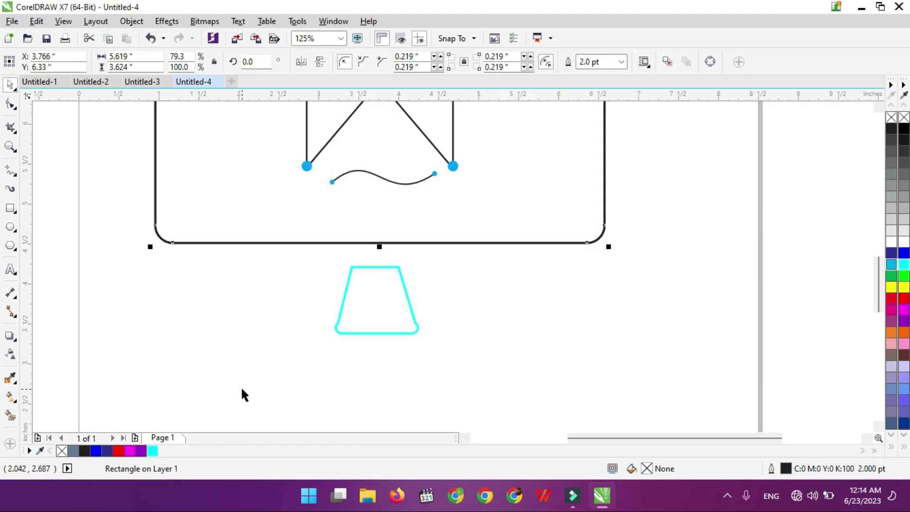
pyautogui.rightClick(153, 448)
pyautogui.click(186, 304)
pyautogui.scroll(-2, 203, 224)
pyautogui.scroll(2, 202, 224)
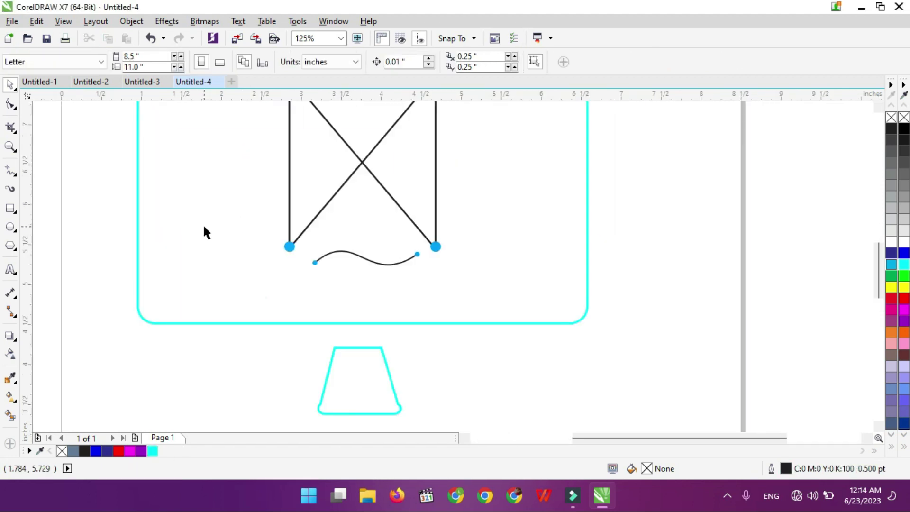
# Shift the outline color of both the rounded rectangle and the stand to a medium blue
pyautogui.scroll(-1, 203, 224)
pyautogui.click(274, 336)
pyautogui.keyDown('shift'); pyautogui.click(421, 386); pyautogui.keyUp('shift')
pyautogui.rightClick(903, 253)
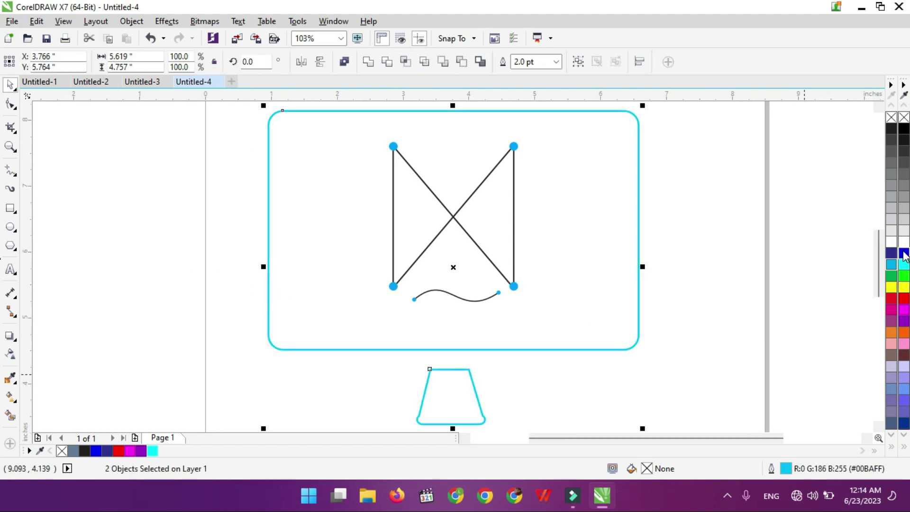
pyautogui.click(816, 254)
pyautogui.scroll(-2, 817, 254)
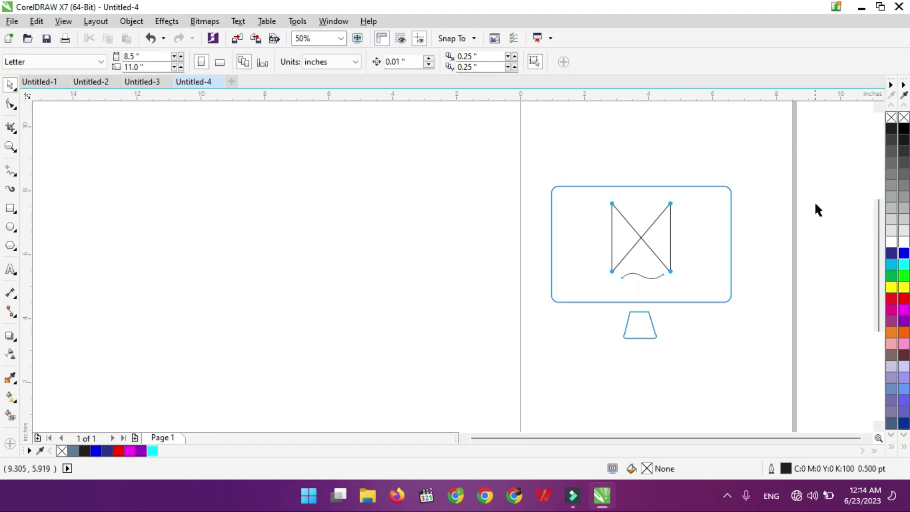
# Group the whole monitor design and move it off the page into the empty area to its left
pyautogui.moveTo(822, 151); pyautogui.dragTo(397, 368)
pyautogui.hotkey('ctrl', 'g')
pyautogui.moveTo(665, 275); pyautogui.dragTo(291, 256)
pyautogui.scroll(1, 126, 342)
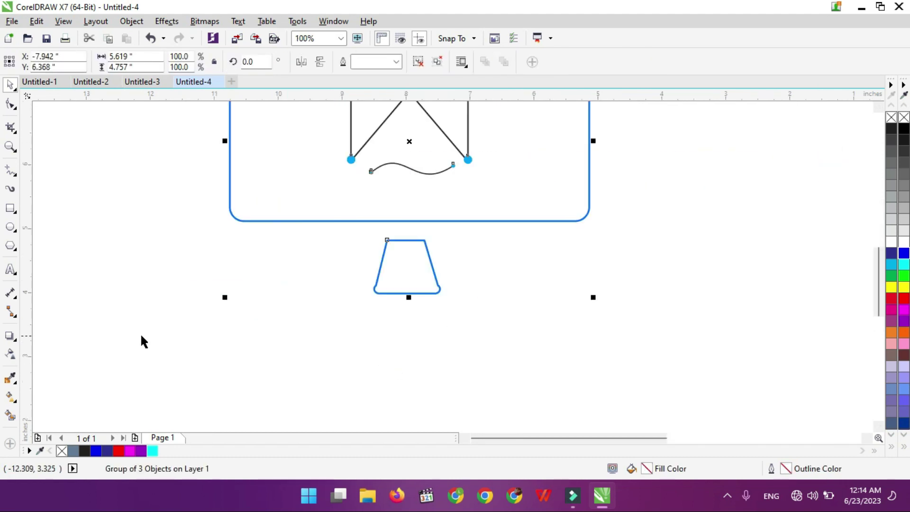
pyautogui.click(298, 339)
# Add the Arial text "Graphic Logo Design" below the stand and enlarge it to about 35.7 pt
pyautogui.click(10, 269)
pyautogui.click(238, 321)
pyautogui.write('Graphic Logo Desi')
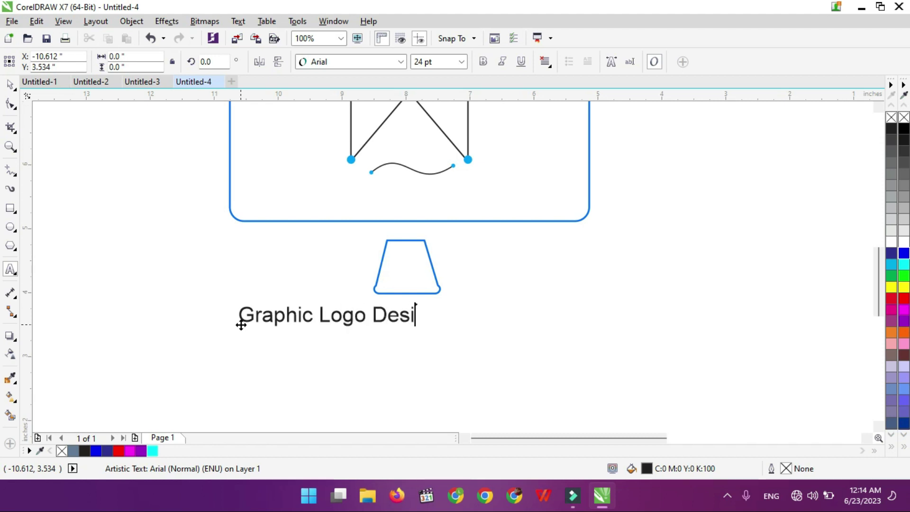
pyautogui.hotkey('ctrl', 'space')
pyautogui.moveTo(441, 333); pyautogui.dragTo(537, 340)
# Widen the letter spacing of the "Graphic Logo Design" text to about the width of the monitor
pyautogui.press('F10')
pyautogui.moveTo(215, 318); pyautogui.dragTo(611, 345)
pyautogui.press('space')
# Center the text horizontally under the monitor group and nudge it down two increments
pyautogui.keyDown('shift'); pyautogui.click(416, 294); pyautogui.keyUp('shift')
pyautogui.click(420, 368)
pyautogui.click(408, 319)
pyautogui.press('Down')
pyautogui.press('Down')
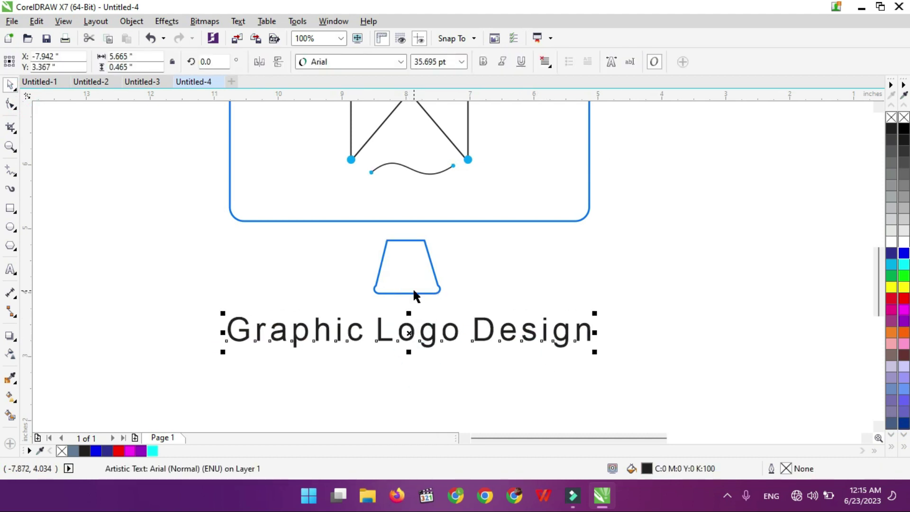
pyautogui.keyDown('shift'); pyautogui.click(413, 294); pyautogui.keyUp('shift')
pyautogui.click(299, 365)
# Color the "Graphic Logo Design" text dark blue, R34 G84 B131
pyautogui.click(347, 337)
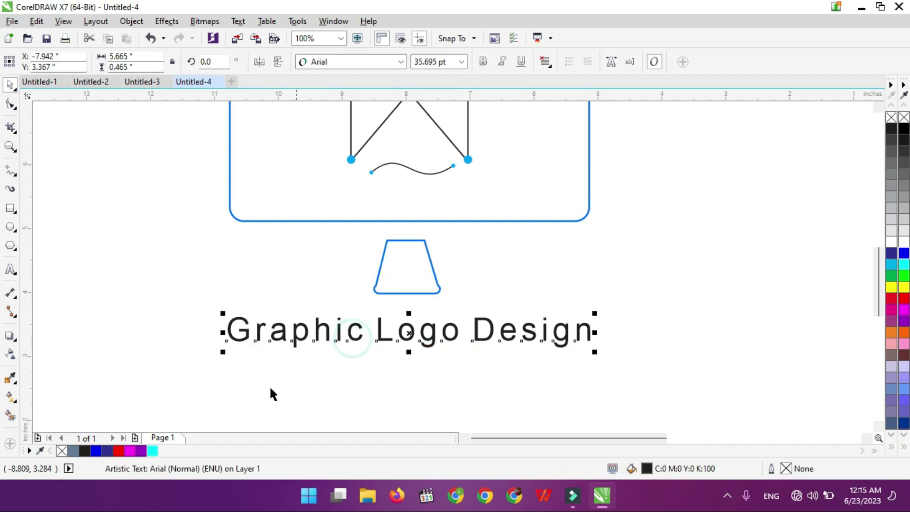
pyautogui.click(154, 451)
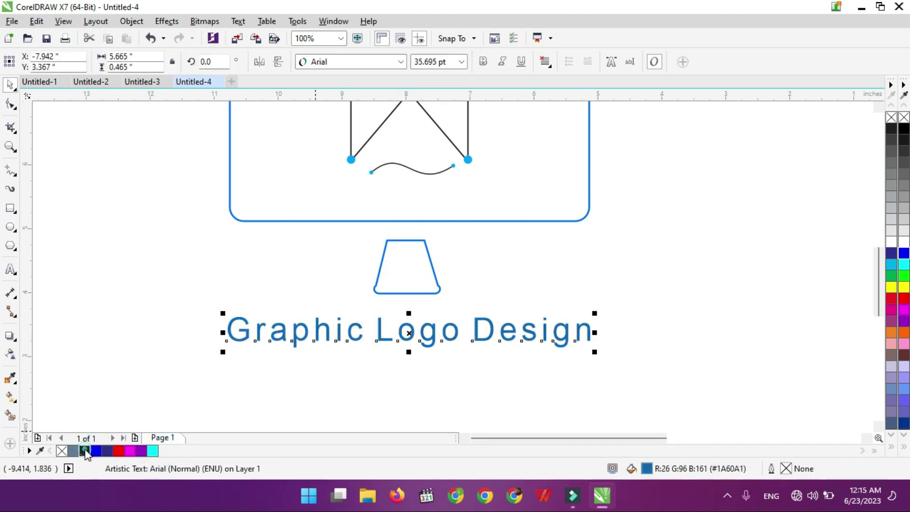
pyautogui.click(97, 351)
# Enlarge the text about its center to about 50.9 pt and lower it slightly beneath the stand
pyautogui.scroll(-1, 144, 349)
pyautogui.click(188, 343)
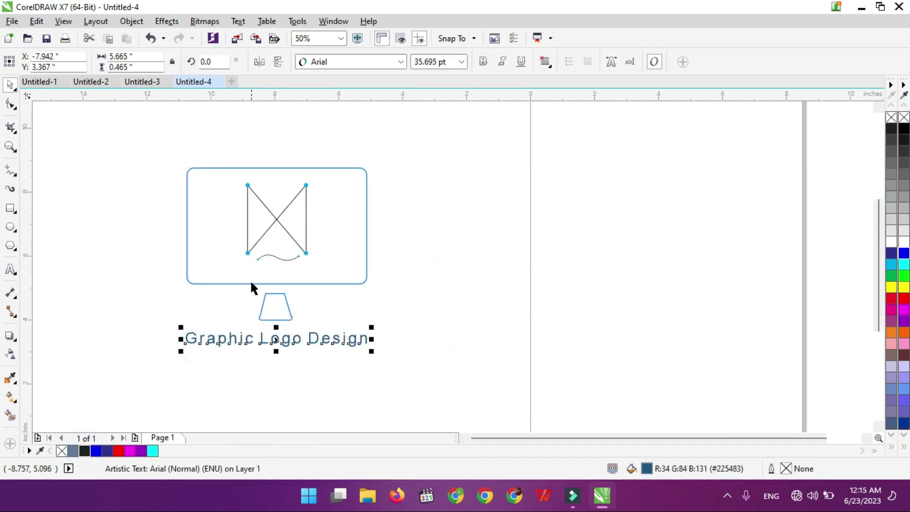
pyautogui.keyDown('shift'); pyautogui.click(249, 283); pyautogui.keyUp('shift')
pyautogui.click(325, 340)
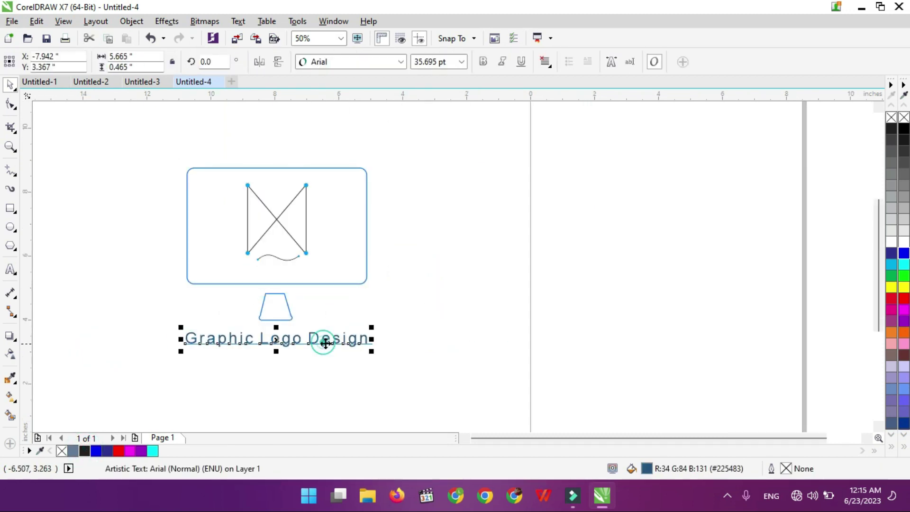
pyautogui.moveTo(370, 353); pyautogui.dragTo(410, 363)
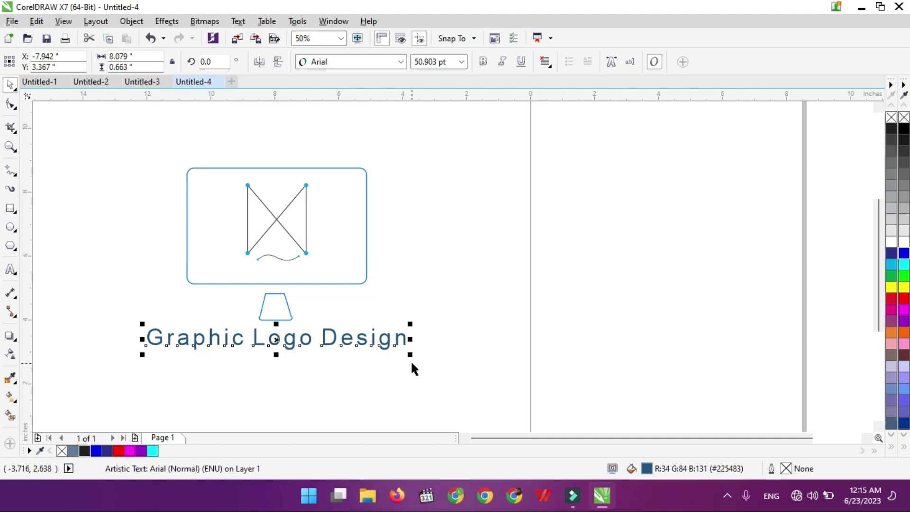
pyautogui.moveTo(270, 250); pyautogui.dragTo(94, 382)
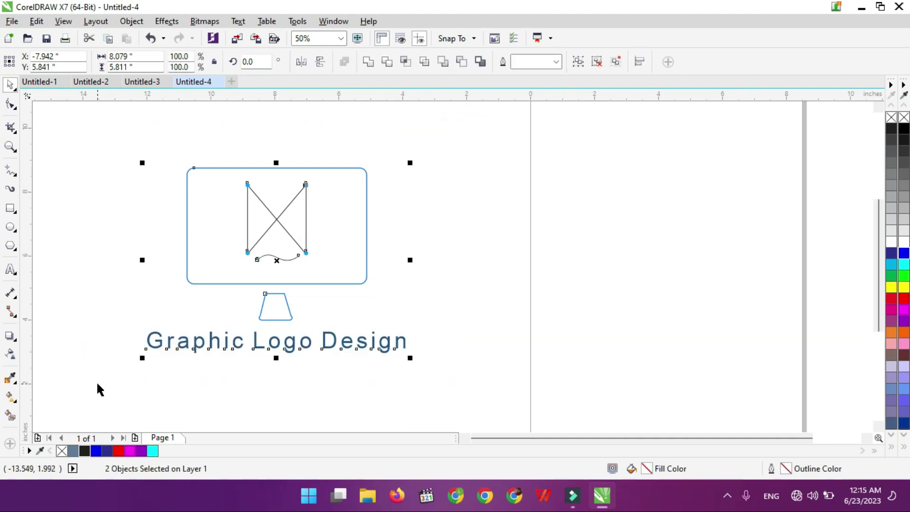
# Draw a circle, place it around the monitor and text, and enlarge it to about 10.85 inches in diameter
pyautogui.click(114, 242)
pyautogui.click(15, 230)
pyautogui.moveTo(75, 214); pyautogui.dragTo(5, 95)
pyautogui.moveTo(75, 214); pyautogui.dragTo(271, 250)
pyautogui.moveTo(396, 126); pyautogui.dragTo(443, 182)
pyautogui.scroll(-2, 443, 181)
pyautogui.scroll(2, 415, 241)
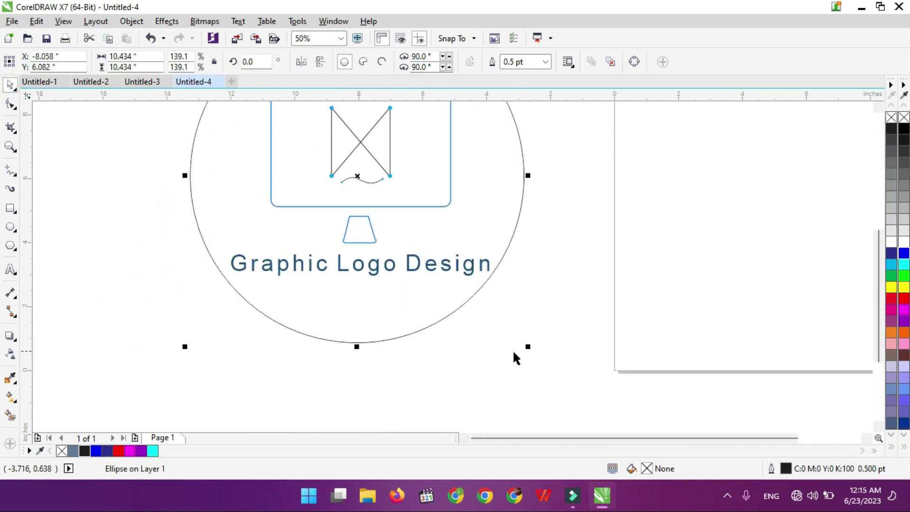
pyautogui.moveTo(526, 347); pyautogui.dragTo(535, 356)
# Center the large circle and the logo artwork on each other
pyautogui.scroll(-1, 533, 357)
pyautogui.moveTo(316, 156); pyautogui.dragTo(545, 407)
pyautogui.click(505, 406)
pyautogui.scroll(1, 445, 246)
pyautogui.click(457, 112)
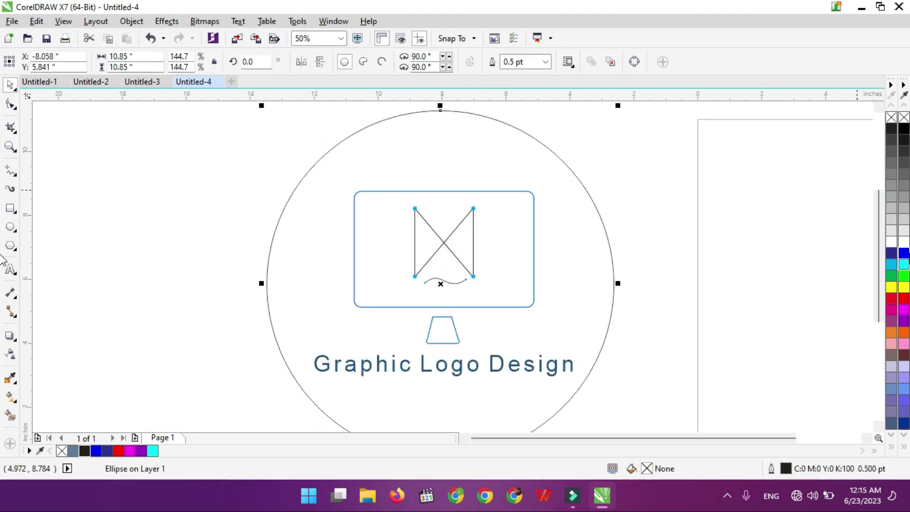
# Fill the large circle with white, send it behind the artwork, and set its outline width to 5 pt
pyautogui.click(890, 241)
pyautogui.hotkey('shift', 'pagedown')
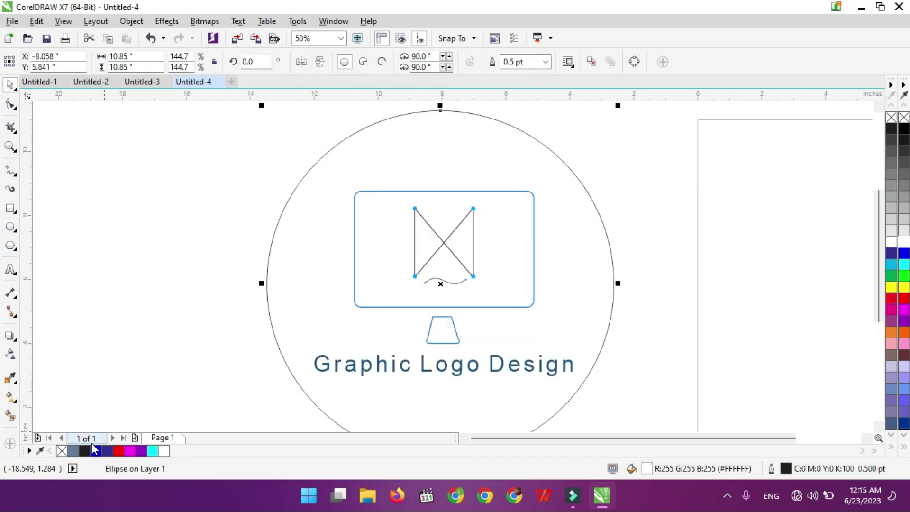
pyautogui.press('F12')
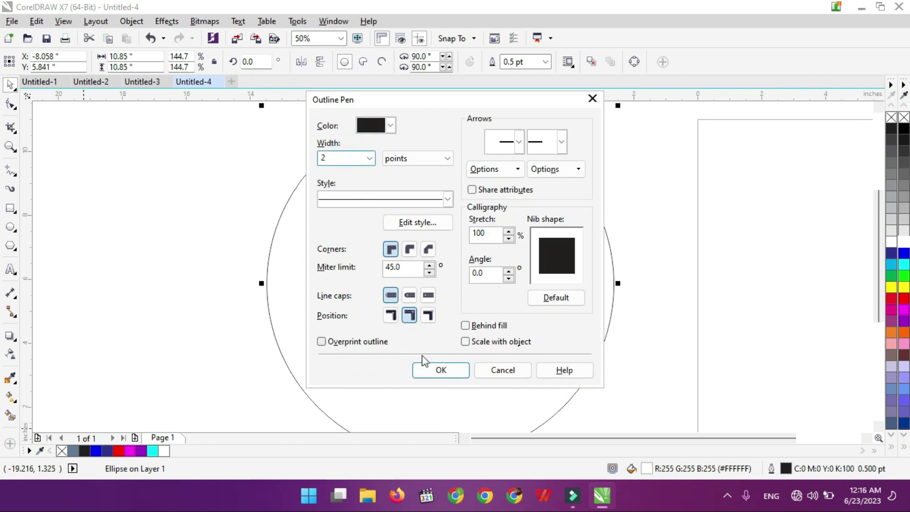
pyautogui.click(423, 368)
pyautogui.press('F12')
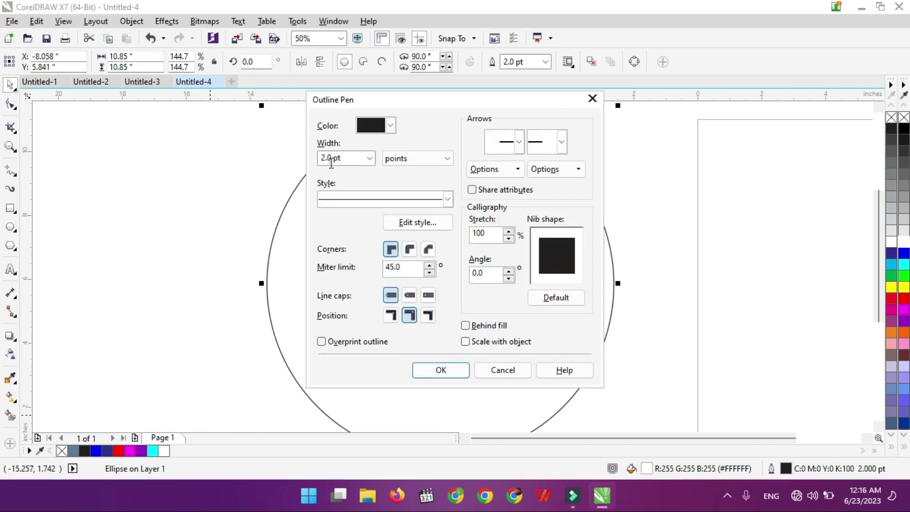
pyautogui.click(422, 368)
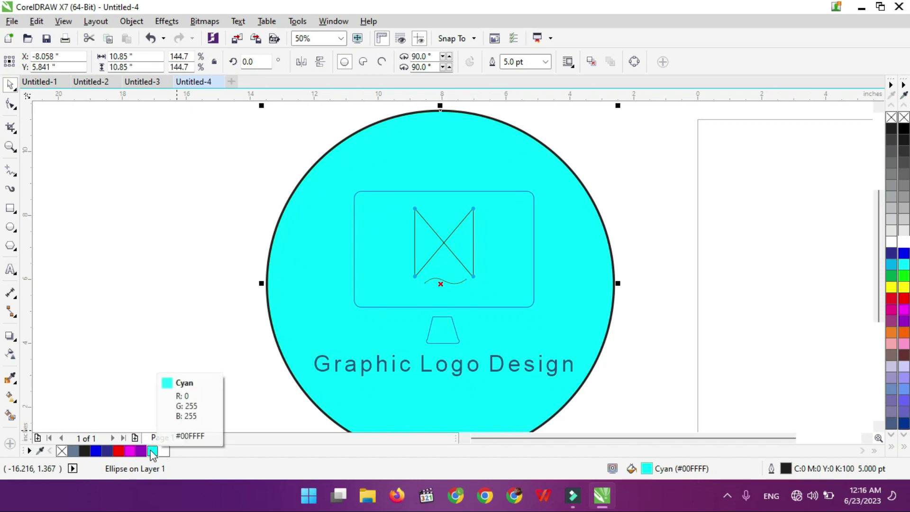
# Color the large circle's outline blue, R19 G114 B188, and deselect the circle
pyautogui.rightClick(152, 451)
pyautogui.rightClick(96, 451)
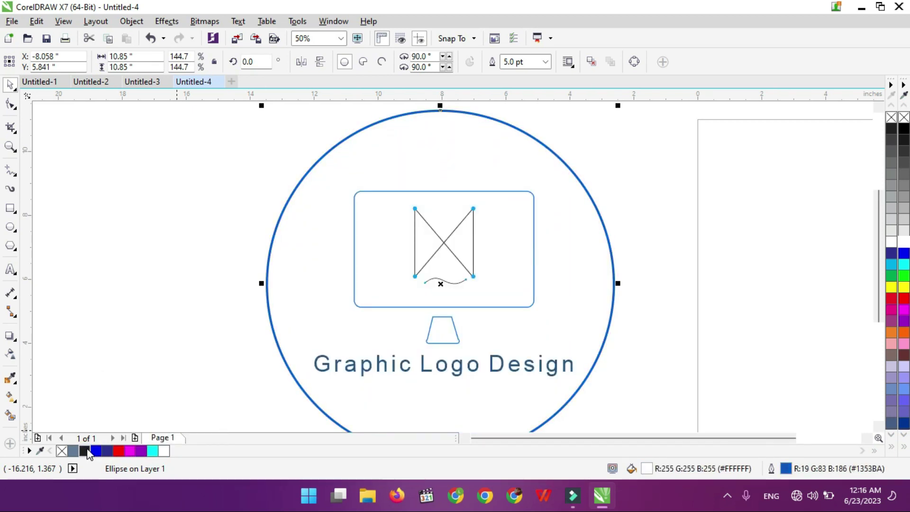
pyautogui.click(154, 335)
pyautogui.click(283, 330)
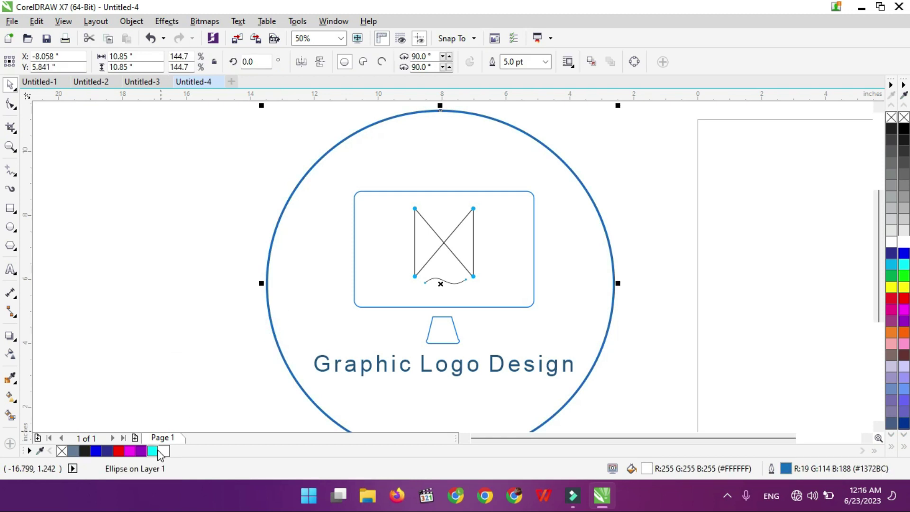
pyautogui.press('F12')
pyautogui.press('Return')
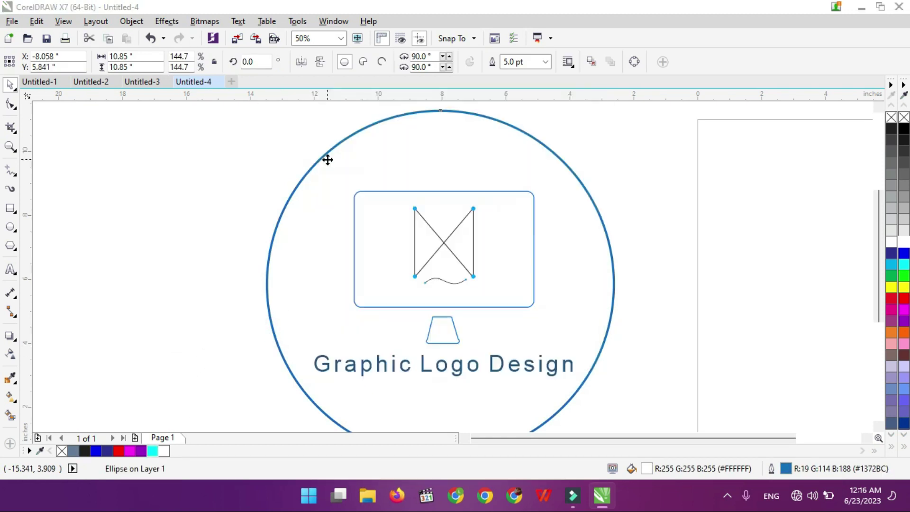
pyautogui.click(238, 199)
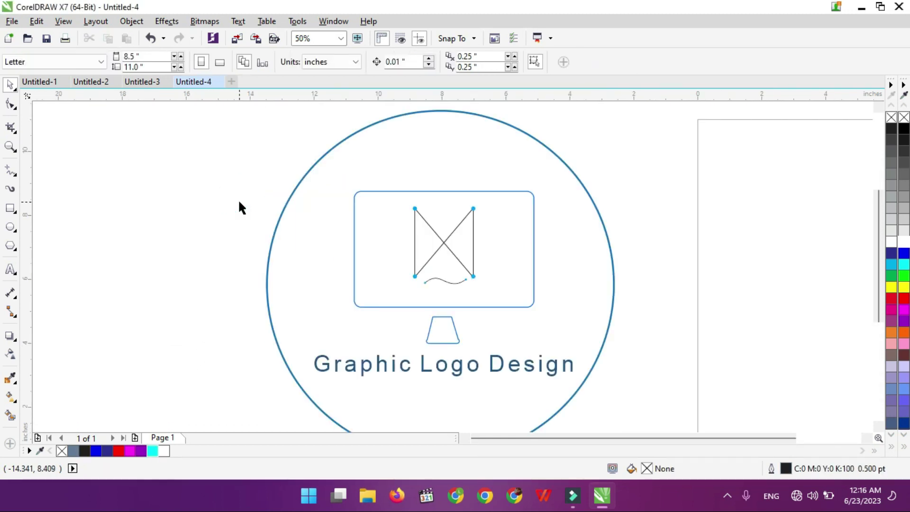
# Start a JPG export to the My Institute Data folder with the file name "Graphic Logo Design"
pyautogui.hotkey('ctrl', 'e')
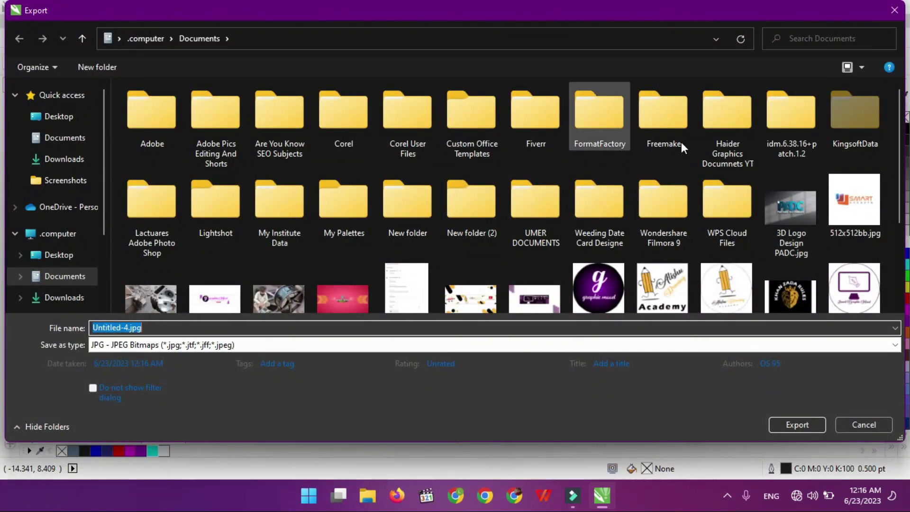
pyautogui.doubleClick(277, 208)
pyautogui.click(271, 324)
pyautogui.write('Graphic Logo Design')
pyautogui.press('Return')
# Set the JPEG color mode to RGB Color (24-bit) and complete the export
pyautogui.click(656, 102)
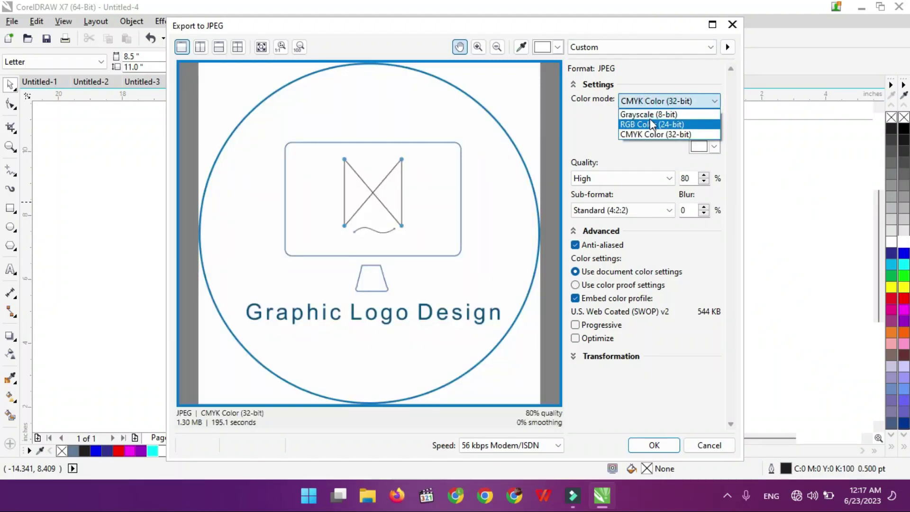
pyautogui.click(651, 114)
pyautogui.click(650, 103)
pyautogui.click(652, 124)
pyautogui.click(673, 447)
# Switch to Photoshop and open the mockup file 3D Logo Mockup Design.psd
pyautogui.scroll(-1, 673, 291)
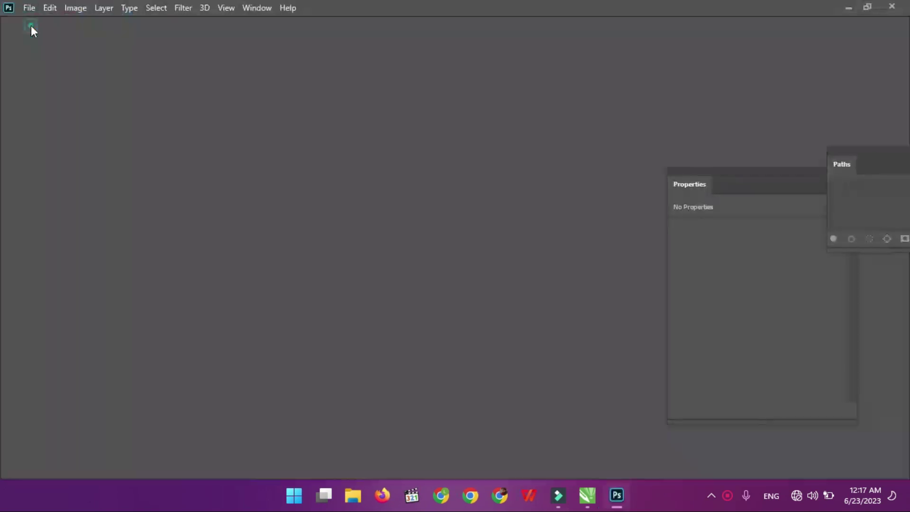
pyautogui.hotkey('ctrl', 'o')
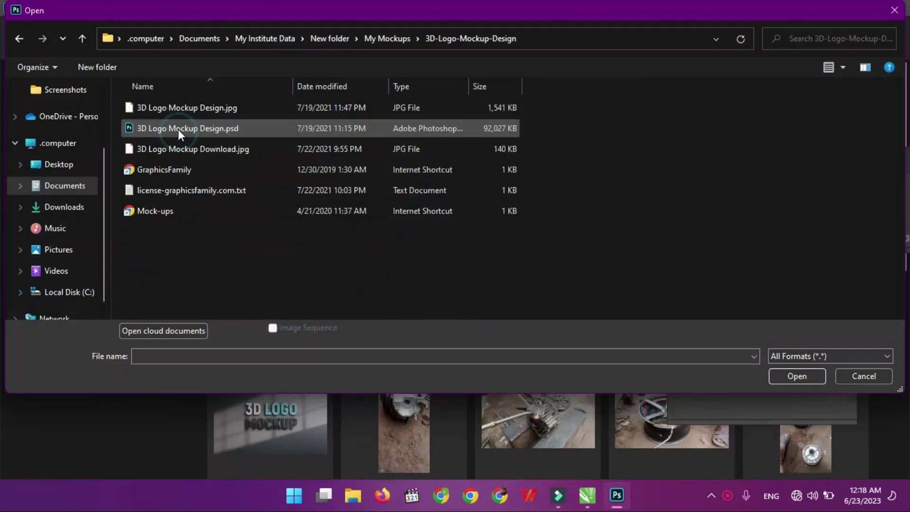
pyautogui.doubleClick(178, 130)
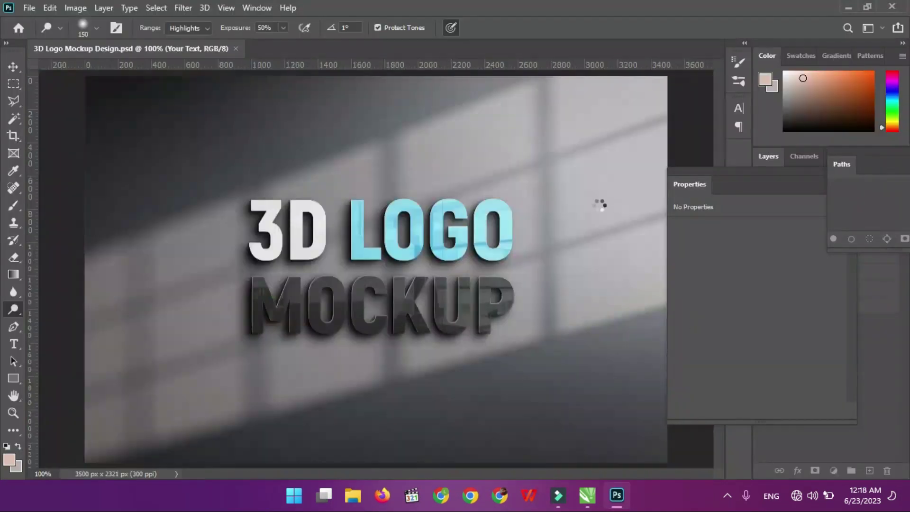
# Open the contents of the "Your Text" smart object and delete its placeholder artwork
pyautogui.doubleClick(787, 236)
pyautogui.click(547, 295)
pyautogui.press('Delete')
# Open Graphic Logo Design.jpg and paste its image into the smart object document
pyautogui.hotkey('ctrl', 'o')
pyautogui.doubleClick(289, 235)
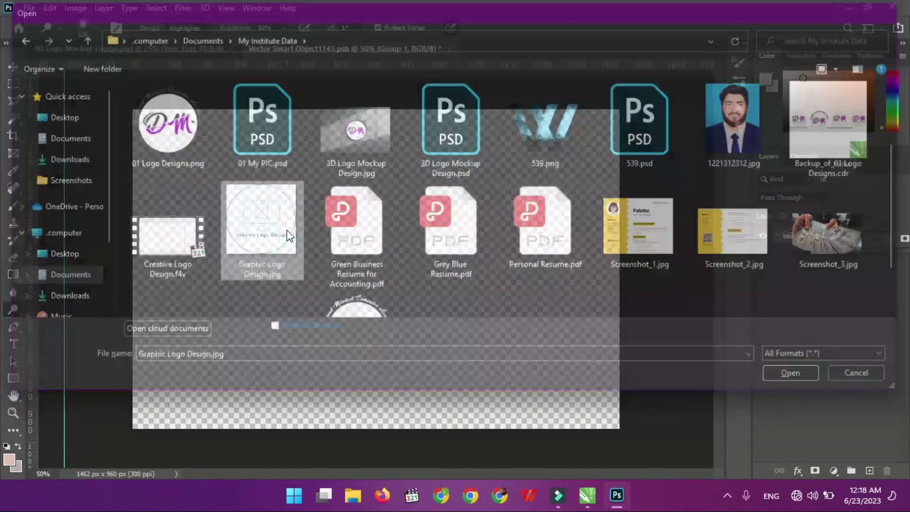
pyautogui.hotkey('ctrl', 'Tab')
pyautogui.hotkey('ctrl', 'Tab')
pyautogui.hotkey('ctrl', 'v')
pyautogui.press('w')
pyautogui.click(174, 148)
pyautogui.hotkey('ctrl', 'd')
# Scale the pasted logo down proportionally until the whole circle fits the smart object canvas, and center it there
pyautogui.press('v')
pyautogui.moveTo(133, 109); pyautogui.dragTo(368, 345)
pyautogui.moveTo(588, 393); pyautogui.dragTo(70, 212)
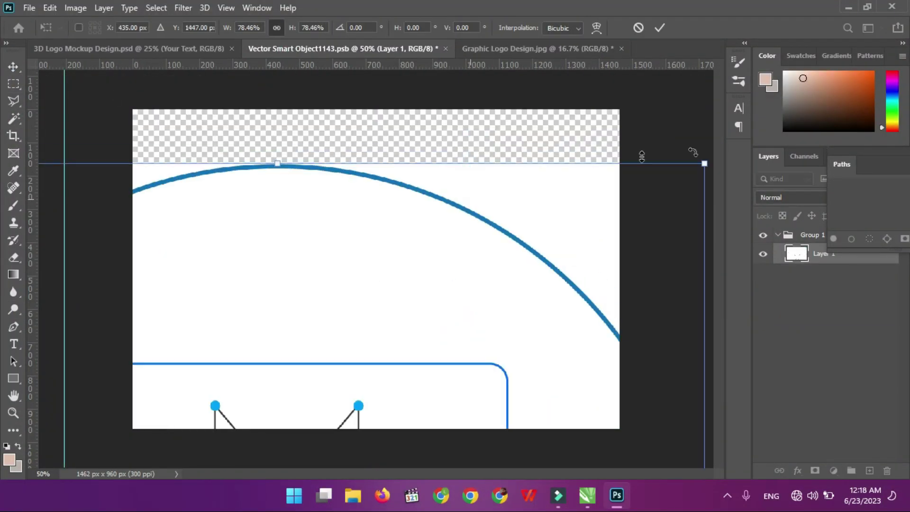
pyautogui.moveTo(704, 164); pyautogui.dragTo(486, 384)
pyautogui.moveTo(156, 461); pyautogui.dragTo(443, 134)
pyautogui.moveTo(569, 95); pyautogui.dragTo(450, 214)
pyautogui.moveTo(406, 276); pyautogui.dragTo(463, 193)
pyautogui.press('Return')
# Select the white background outside the logo circle with the Magic Wand, delete it, and clear the selection
pyautogui.press('w')
pyautogui.click(497, 152)
pyautogui.press('Delete')
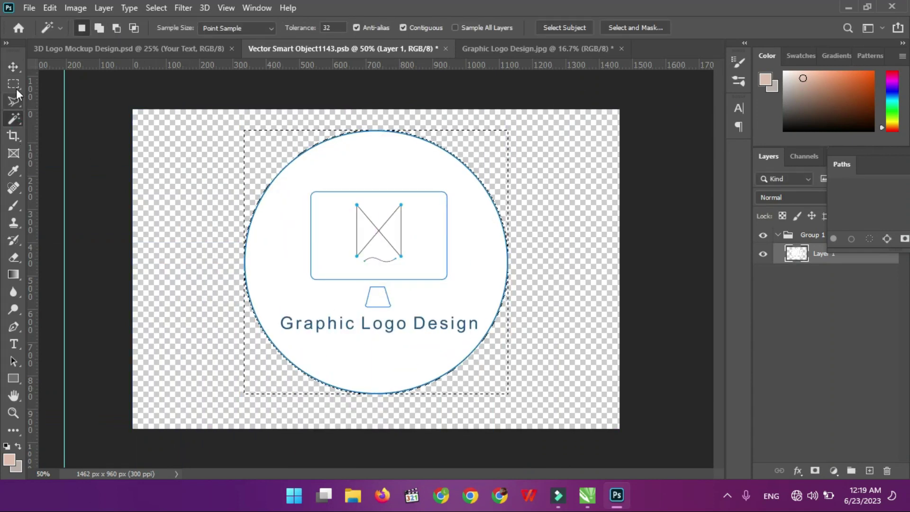
pyautogui.click(13, 66)
pyautogui.hotkey('ctrl', 'd')
# Scale the logo down slightly and save the smart object
pyautogui.moveTo(508, 130); pyautogui.dragTo(500, 140)
pyautogui.press('Return')
pyautogui.hotkey('ctrl', 's')
# Return to the 3D Logo Mockup Design document and examine the logo on the mockup wall up close
pyautogui.click(90, 48)
pyautogui.hotkey('ctrl', '+')
pyautogui.hotkey('ctrl', '-')
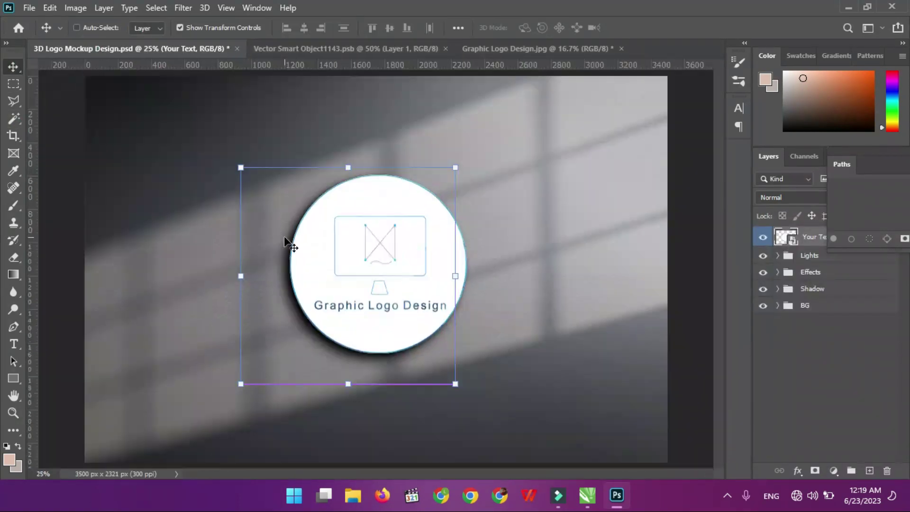
pyautogui.hotkey('ctrl', '+')
pyautogui.hotkey('ctrl', '+')
pyautogui.hotkey('ctrl', '+')
pyautogui.hotkey('ctrl', '-')
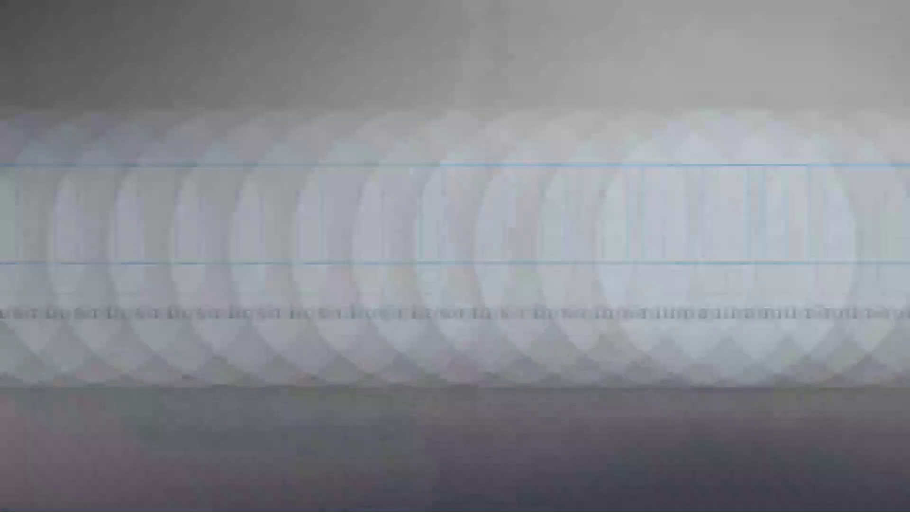